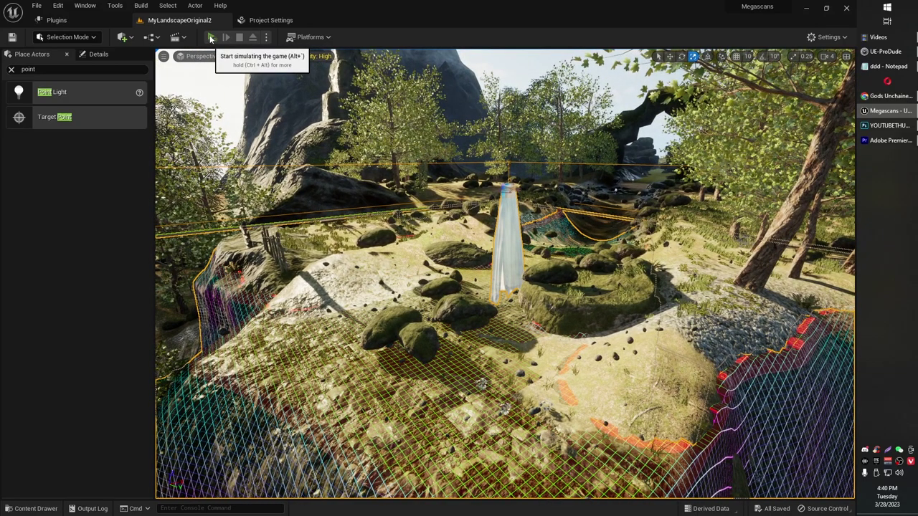
Step: Start simulating the level to run the water over the landscape's cliff top
key("alt+s")
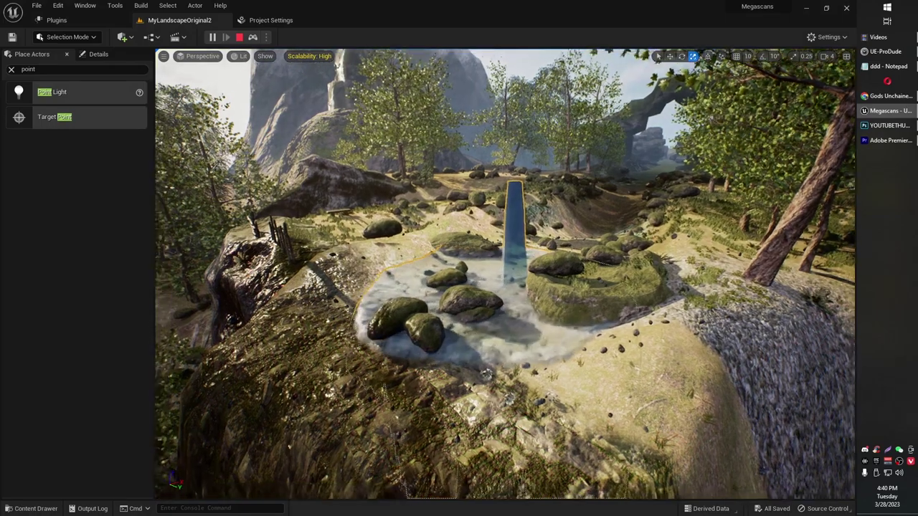
key("s")
right_click_drag(505, 274, 499, 283)
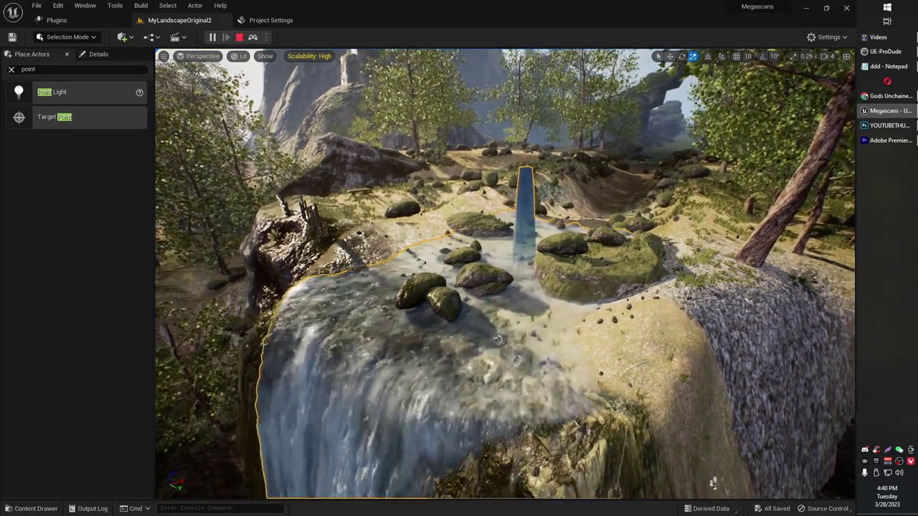
scroll(712, 483, "up", 2)
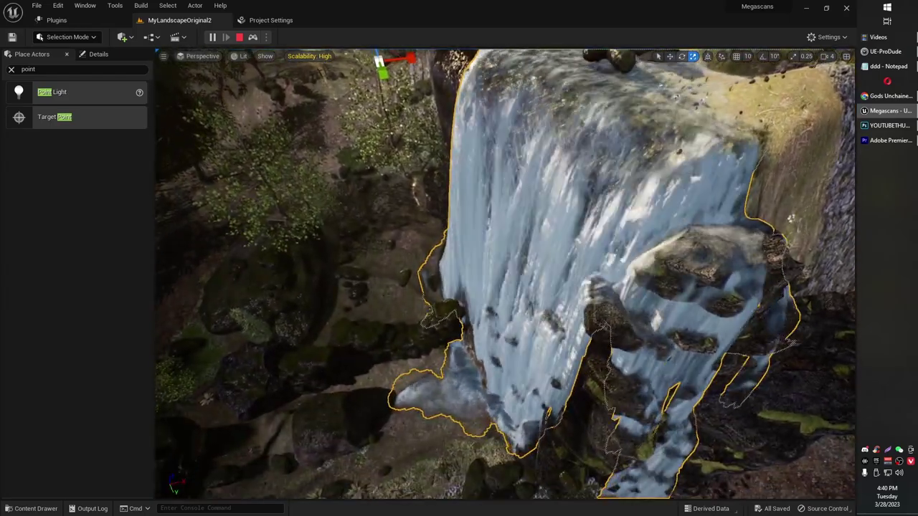
Step: Examine the simulated waterfall from the cliff edge down to the rocks at its base and back
right_click_drag(505, 273, 542, 195)
key("w")
left_click(471, 78)
key("w")
right_click_drag(471, 78, 516, 221)
key("w")
key("q")
key("s")
key("e")
Step: Select the water source and move it around the cliff top while the simulation runs
left_click(512, 217)
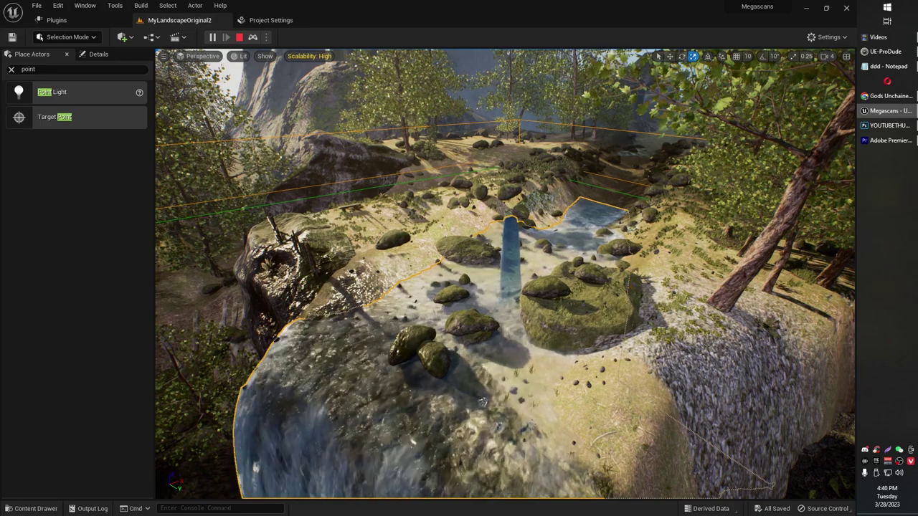
key("ctrl+z")
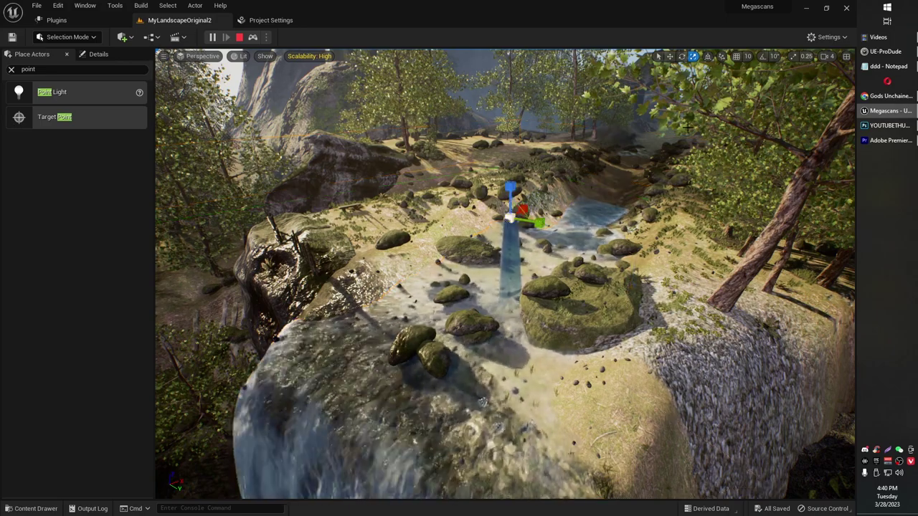
right_click_drag(682, 128, 694, 136)
left_click(670, 58)
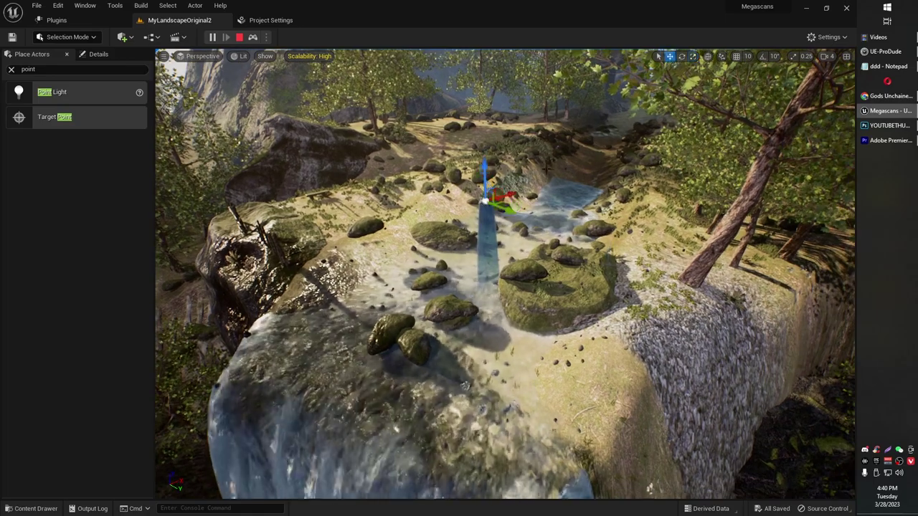
left_click_drag(507, 193, 392, 263)
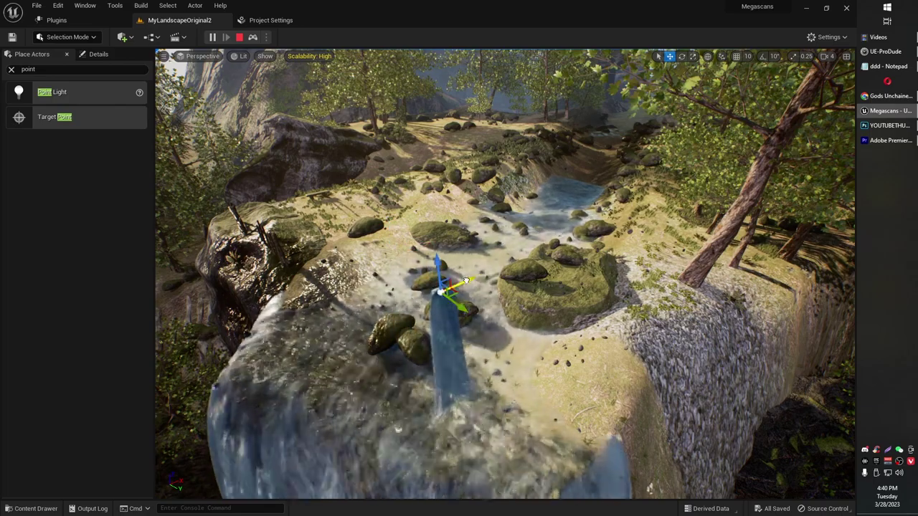
left_click_drag(466, 281, 542, 233)
right_click_drag(542, 243, 473, 287)
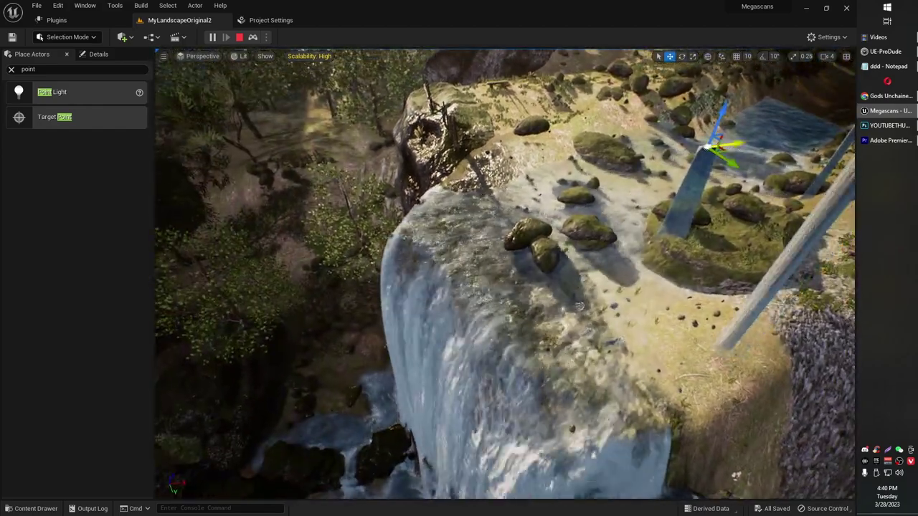
left_click_drag(737, 145, 445, 186, "shift")
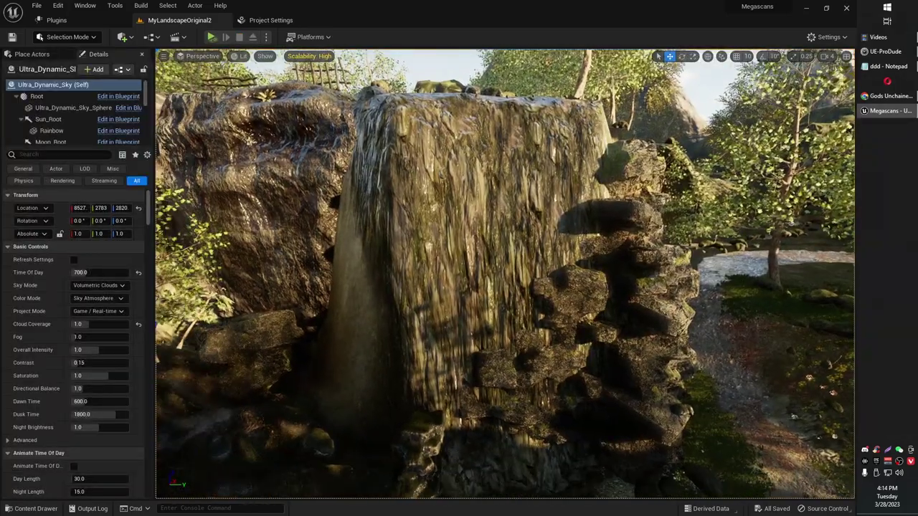
Step: Open the FluidFlux folder in the project's Content directory
right_click_drag(505, 274, 493, 258)
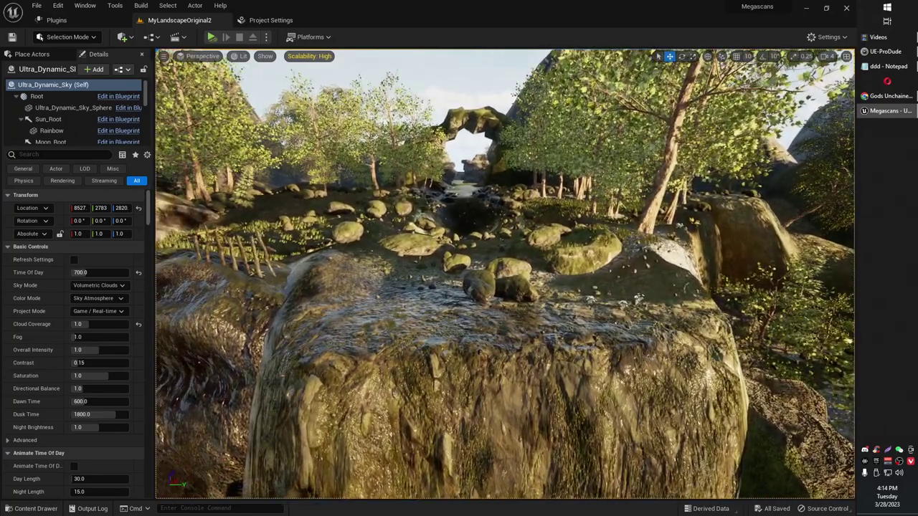
key("ctrl+space")
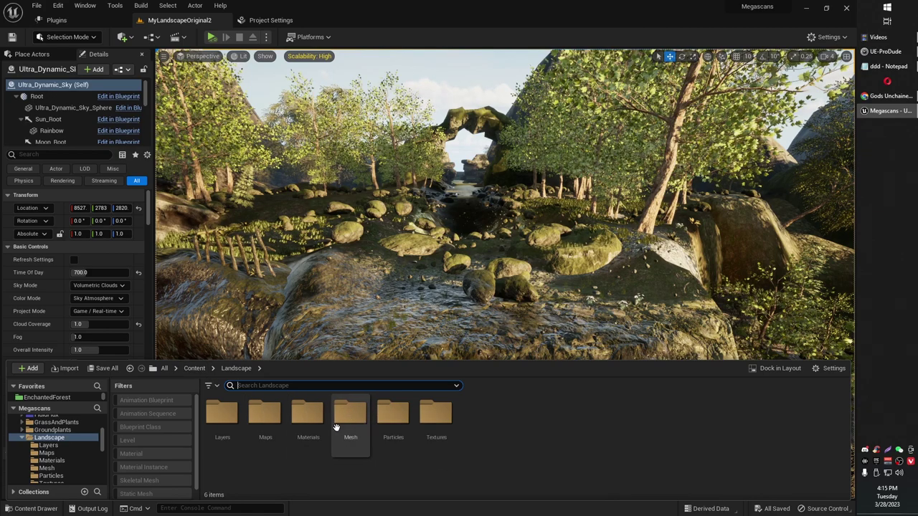
left_click(194, 367)
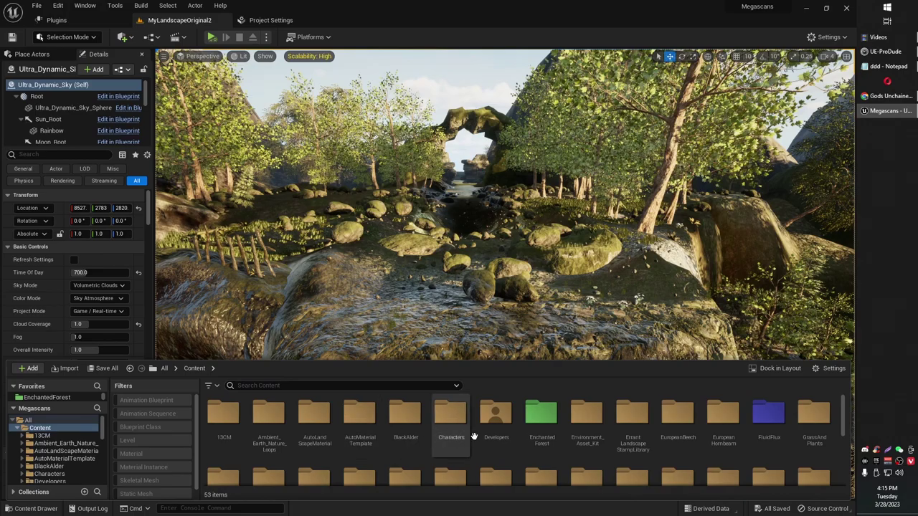
double_click(769, 423)
Step: Frame the cliff top in the view and open FluidFlux's Simulation > Blueprints folder
key("s")
right_click_drag(645, 286, 647, 244)
key("s")
key("w")
key("e")
key("e")
right_click_drag(495, 238, 496, 283)
right_click_drag(336, 340, 335, 336)
key("ctrl+space")
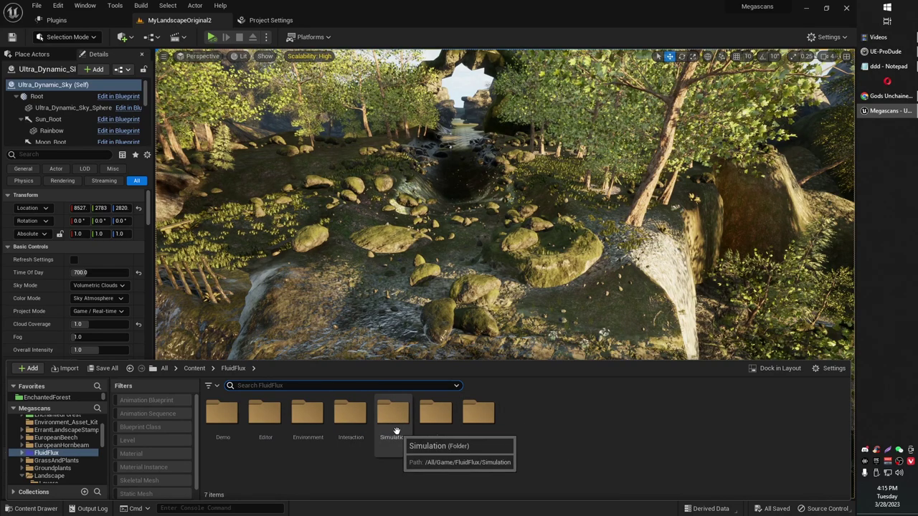
right_click_drag(435, 301, 459, 310)
key("ctrl+space")
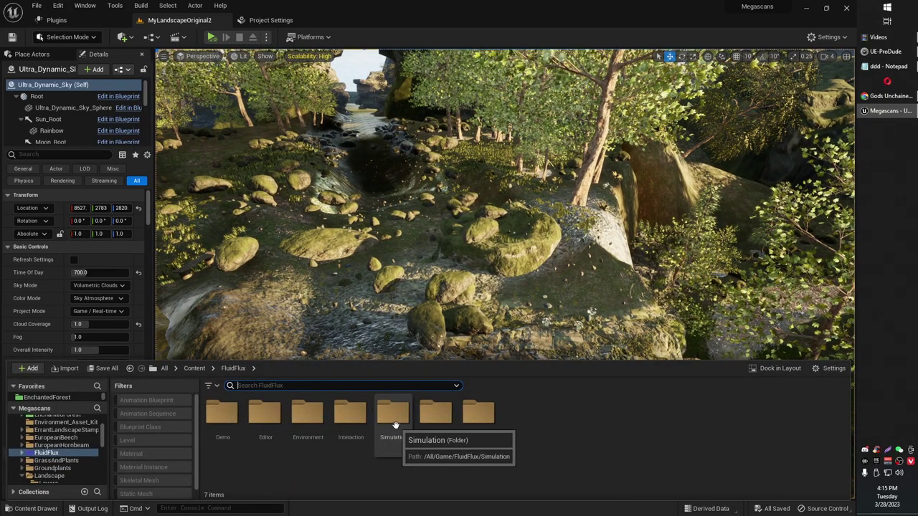
double_click(396, 430)
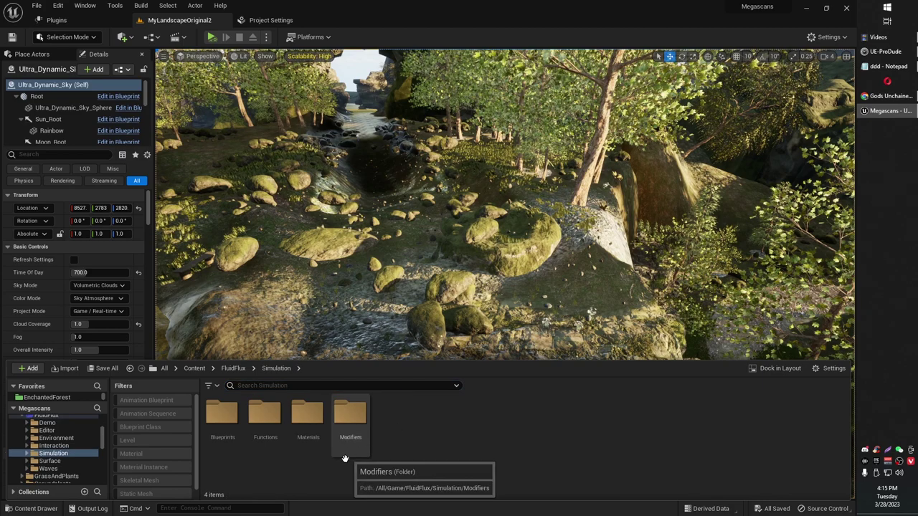
double_click(221, 413)
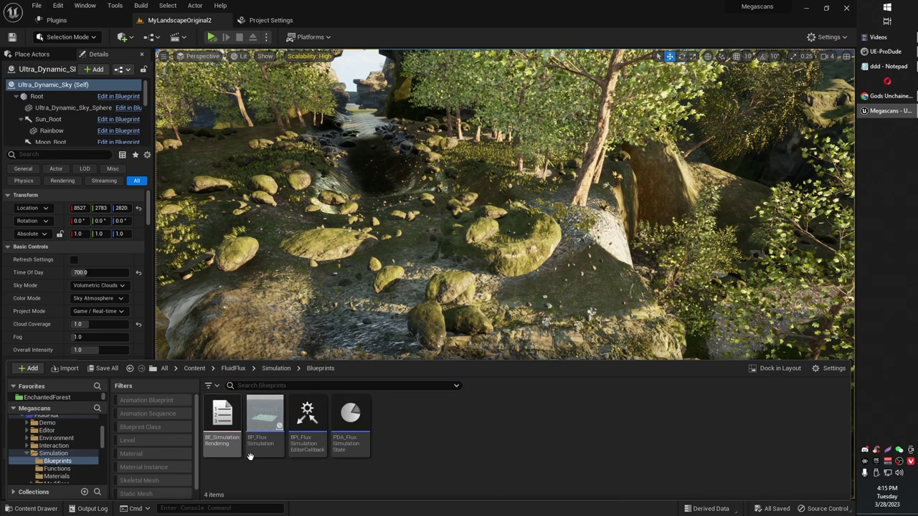
Step: Place a BP_FluxSimulation actor in the level over the stream bed on the cliff top
left_click(264, 420)
left_click_drag(361, 292, 403, 255)
right_click_drag(403, 331, 430, 298)
mouse_move(409, 245)
right_mouse_down()
mouse_move(430, 254)
mouse_move(399, 248)
right_mouse_up()
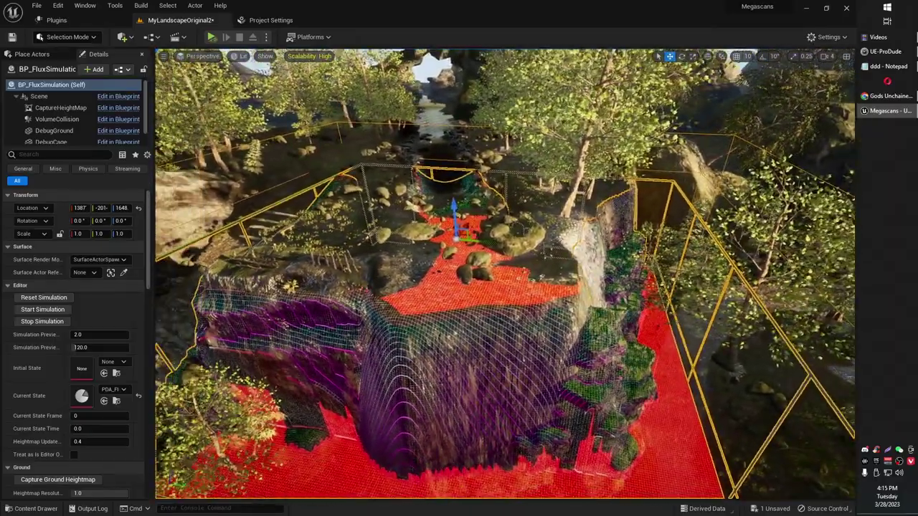
right_click_drag(505, 274, 459, 287)
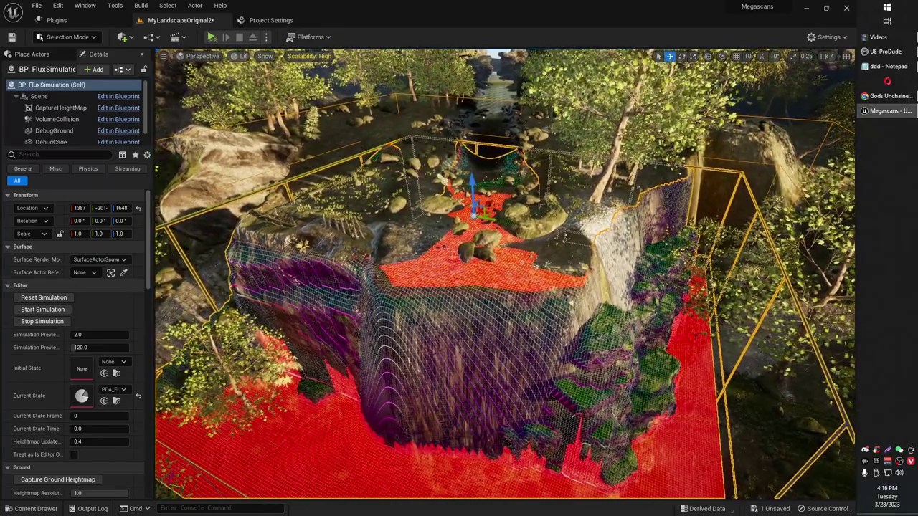
right_click_drag(504, 274, 503, 260)
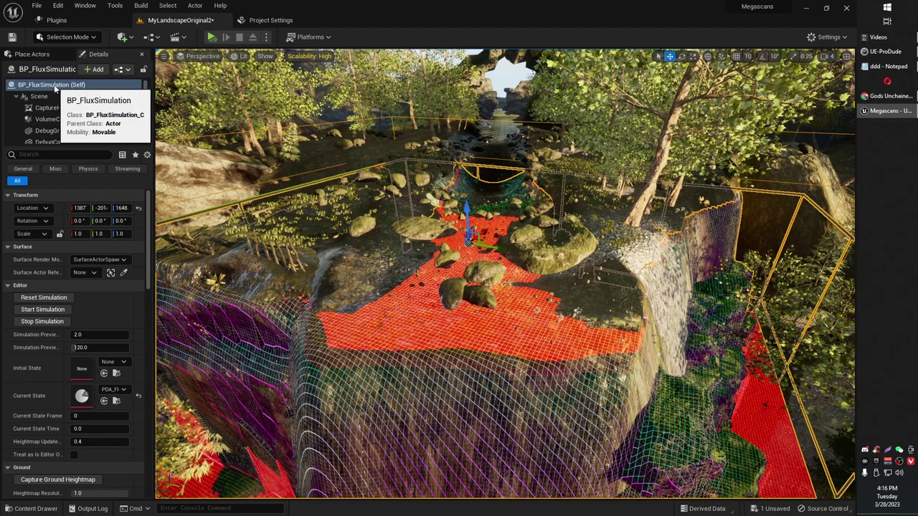
Step: Review the actor's Ground, Scene and Simulation settings and raise it so its grid follows the cliff top terrain
scroll(61, 324, "down", 10)
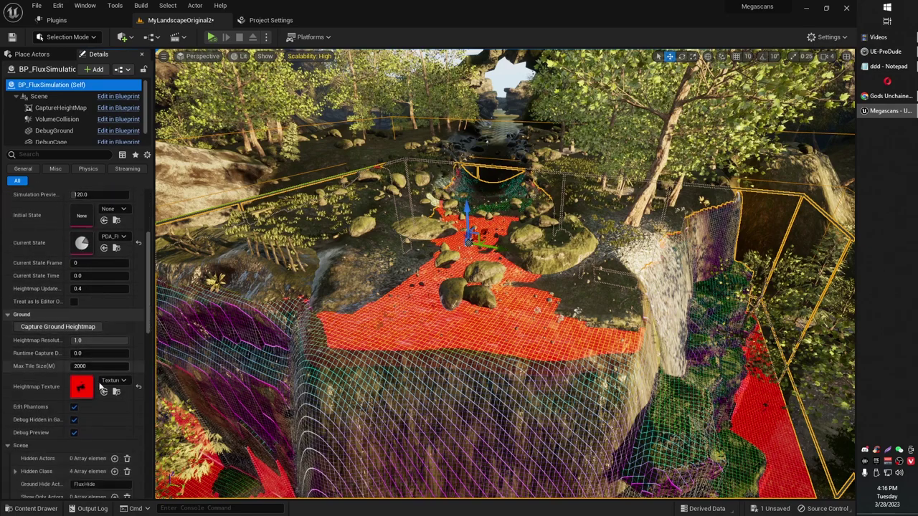
scroll(93, 398, "down", 2)
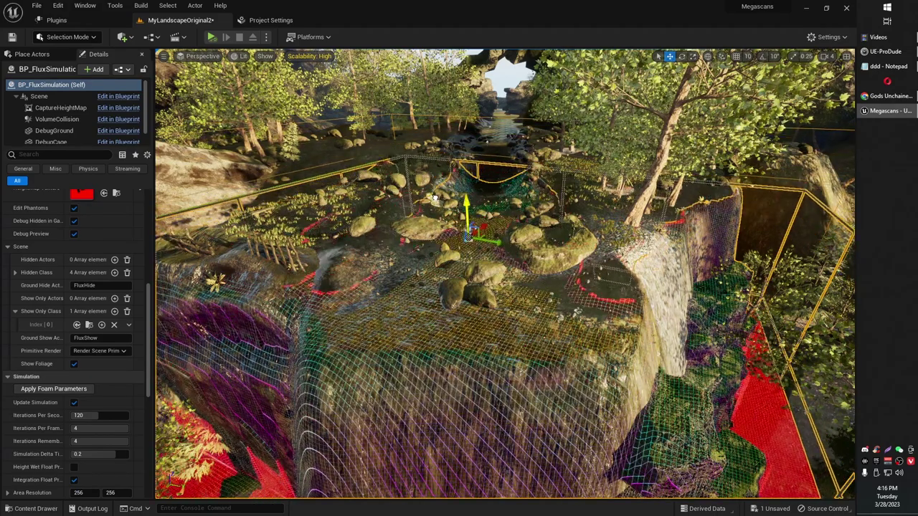
right_click_drag(476, 229, 476, 276)
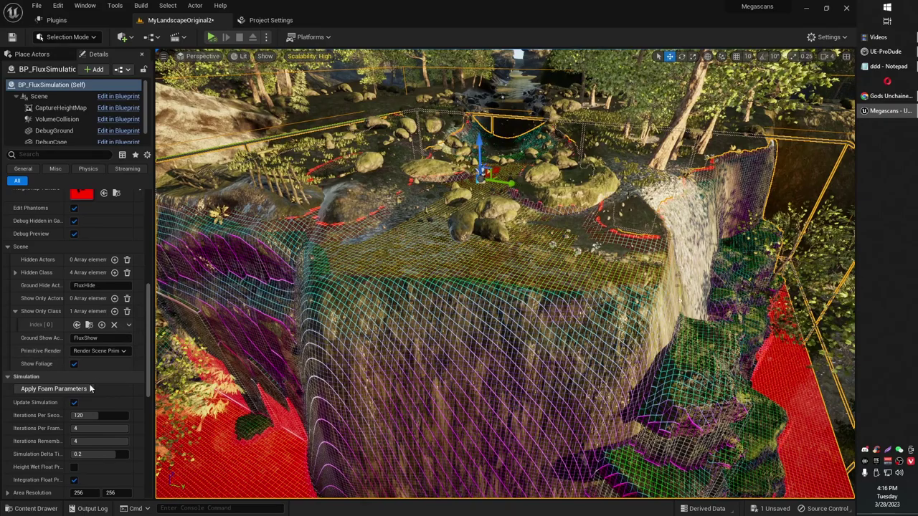
scroll(107, 427, "down", 3)
right_click_drag(371, 272, 373, 245)
right_click_drag(499, 287, 440, 289)
right_click_drag(467, 255, 231, 486)
right_click_drag(505, 274, 473, 212)
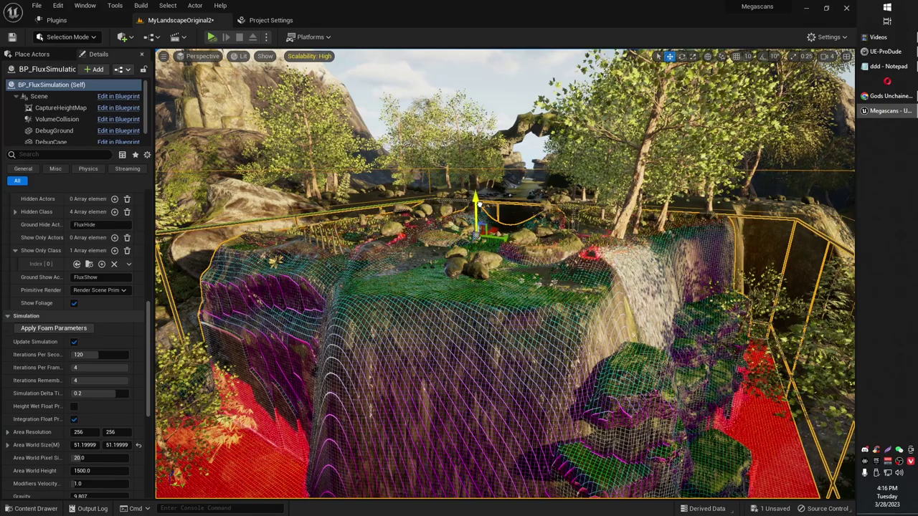
right_click_drag(476, 215, 472, 238)
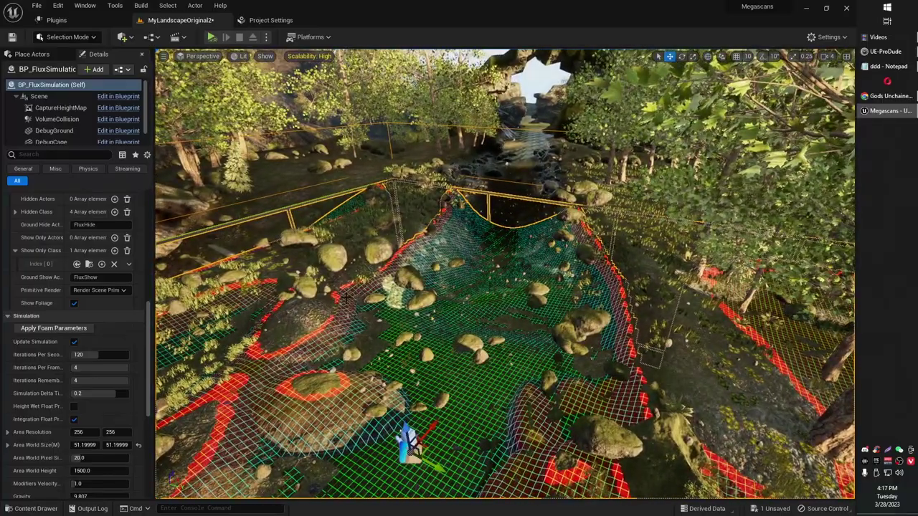
Step: Shift the simulation actor vertically to compare how its grid meets the stream bed at a lower height
right_click_drag(342, 349, 291, 322)
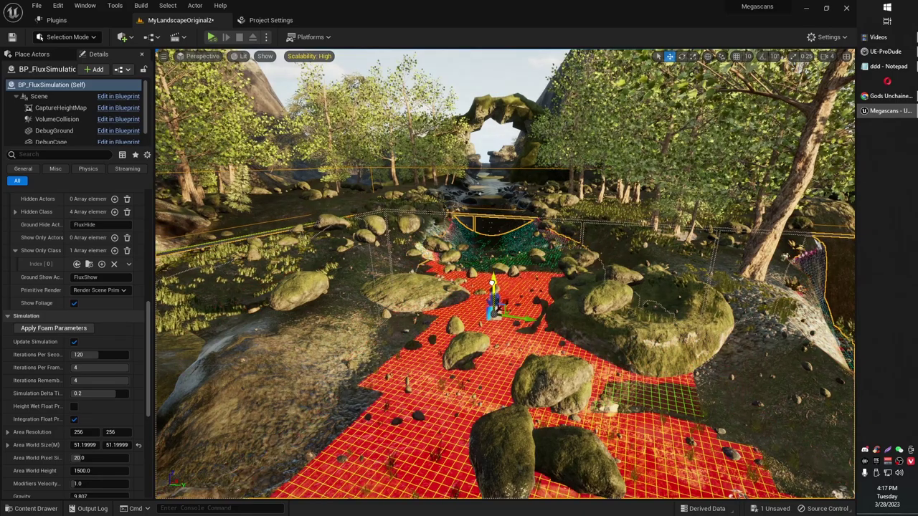
left_click_drag(492, 283, 493, 277)
right_click_drag(493, 277, 490, 341)
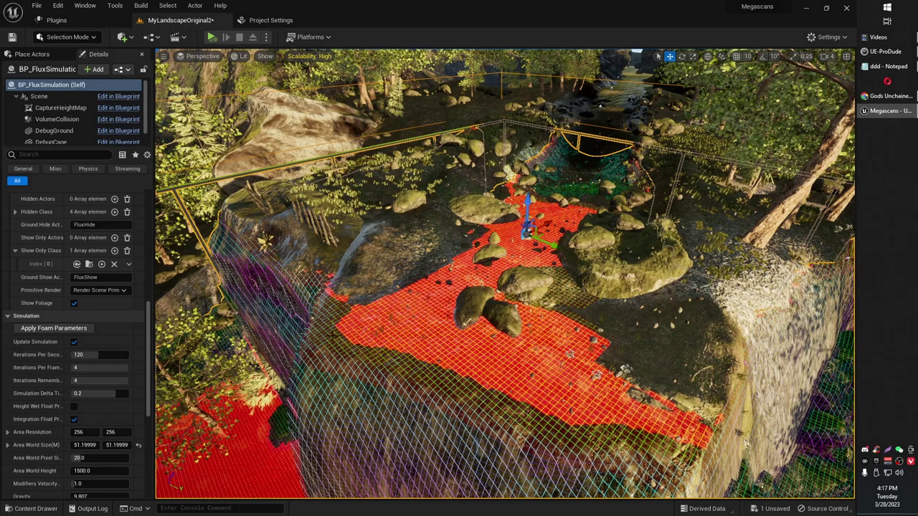
Step: Set the simulation's Area World Height to 2500 so its volume reaches the ground below the cliff
scroll(85, 440, "down", 2)
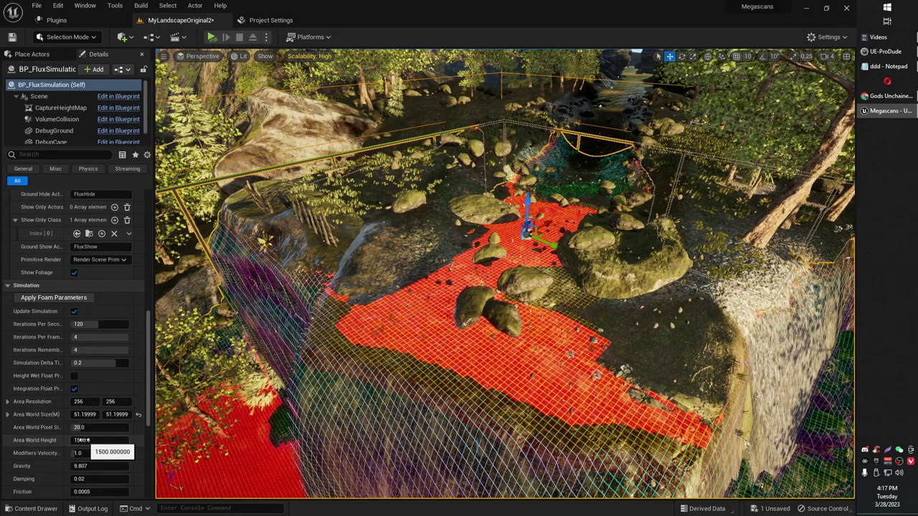
scroll(84, 440, "down", 3)
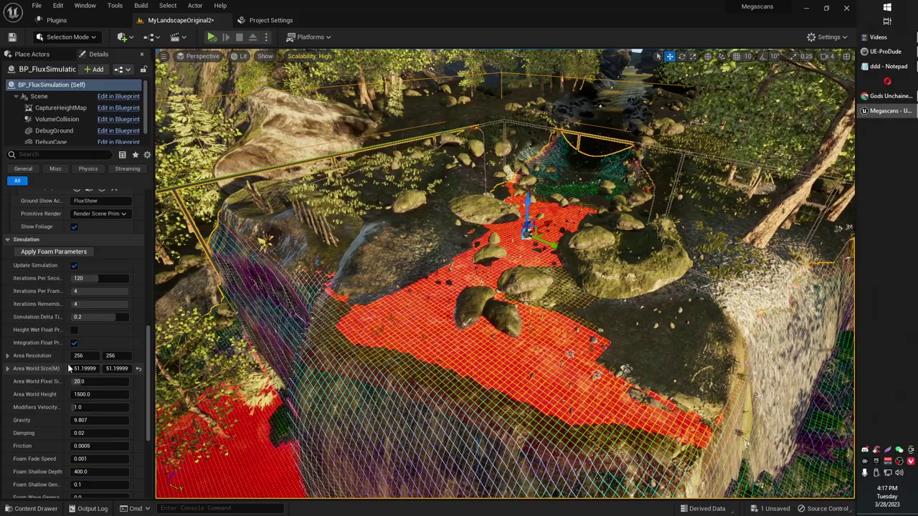
right_click_drag(316, 384, 303, 423)
key("s")
right_click_drag(287, 344, 283, 337)
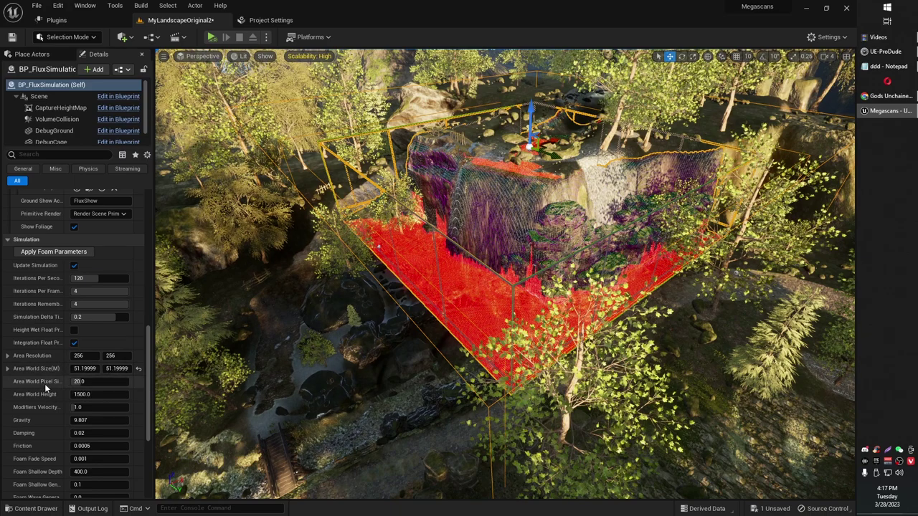
left_click(82, 394)
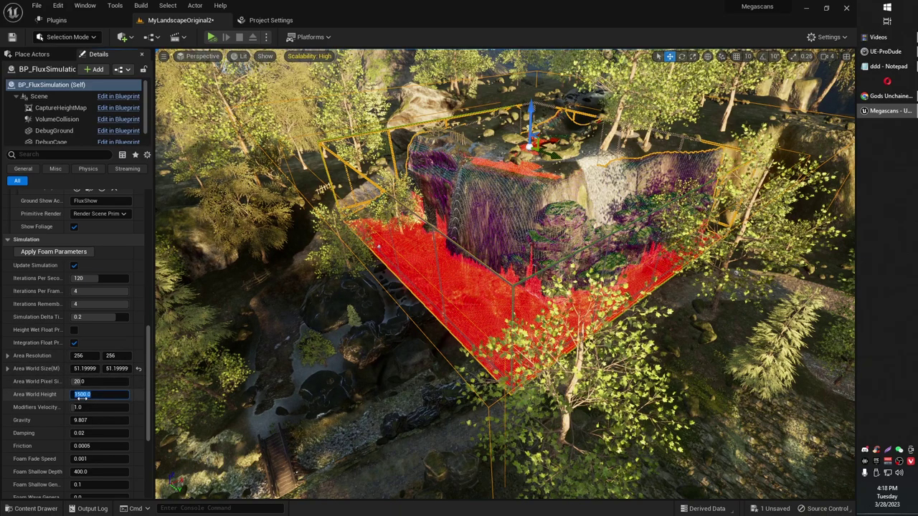
right_click_drag(402, 315, 401, 269)
right_click_drag(502, 287, 502, 286)
left_click(81, 394)
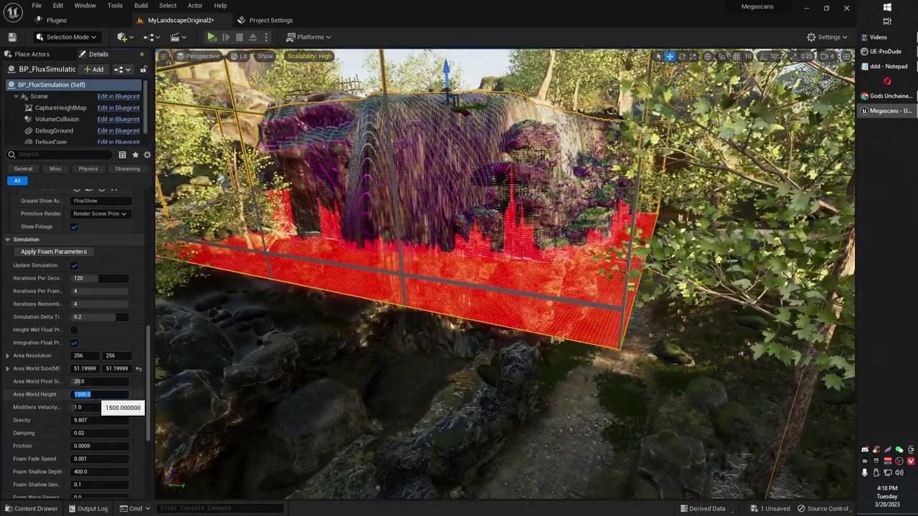
type("2500")
key("Return")
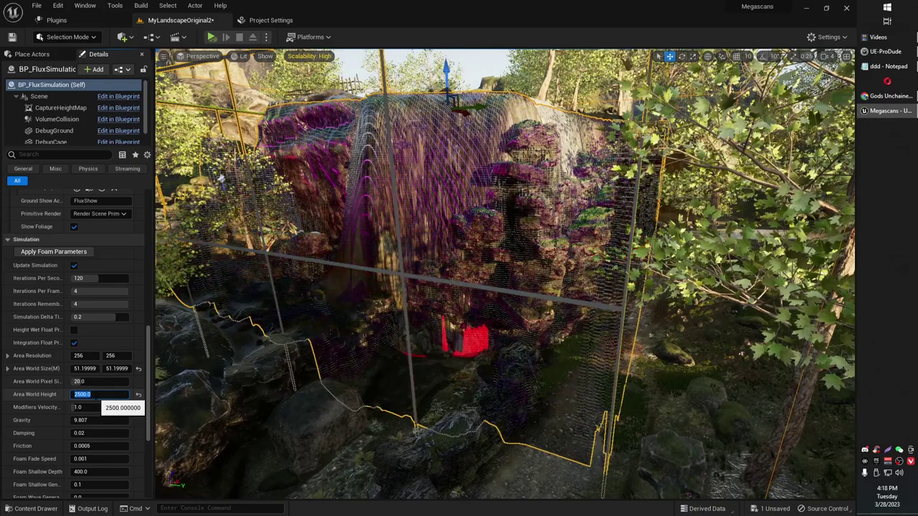
Step: Adjust the simulation actor's vertical position and check the grid's coverage from the cliff top to its base
right_click_drag(423, 170, 431, 81)
left_click_drag(441, 83, 443, 111)
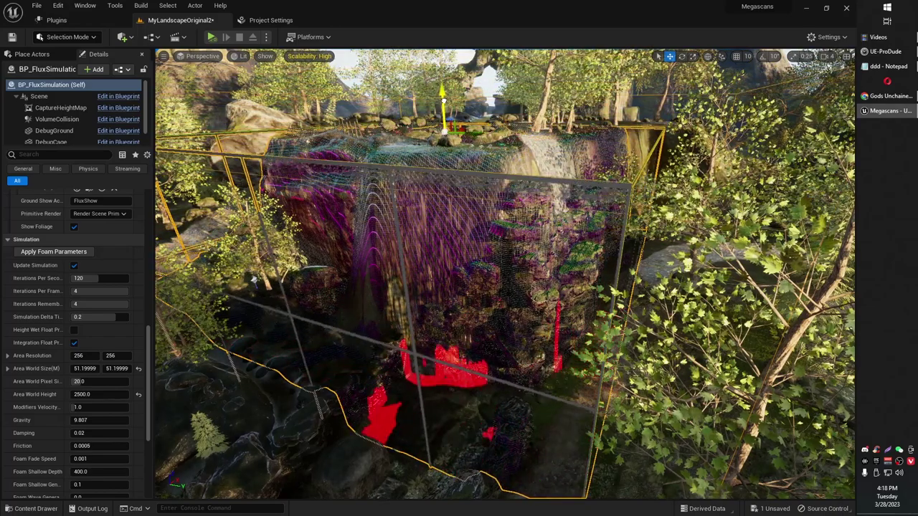
right_click_drag(430, 165, 428, 131)
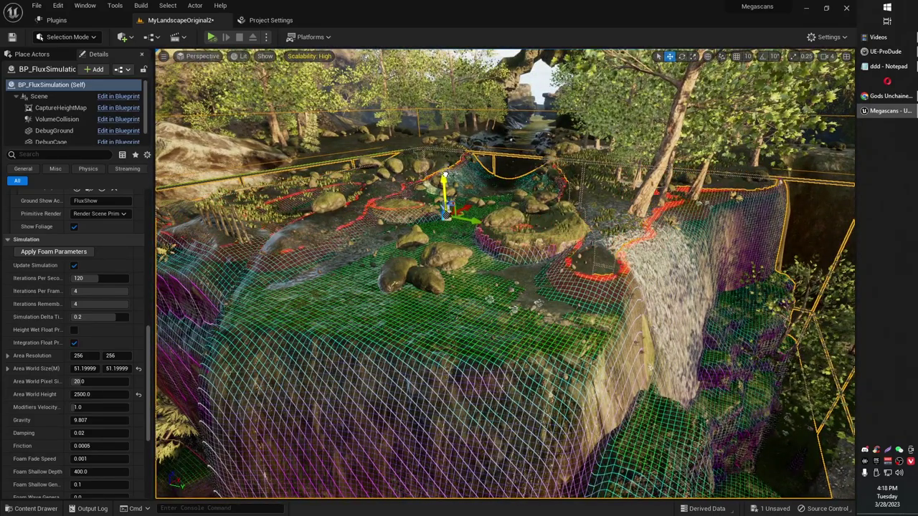
right_click_drag(444, 175, 478, 194)
right_click_drag(227, 339, 276, 329)
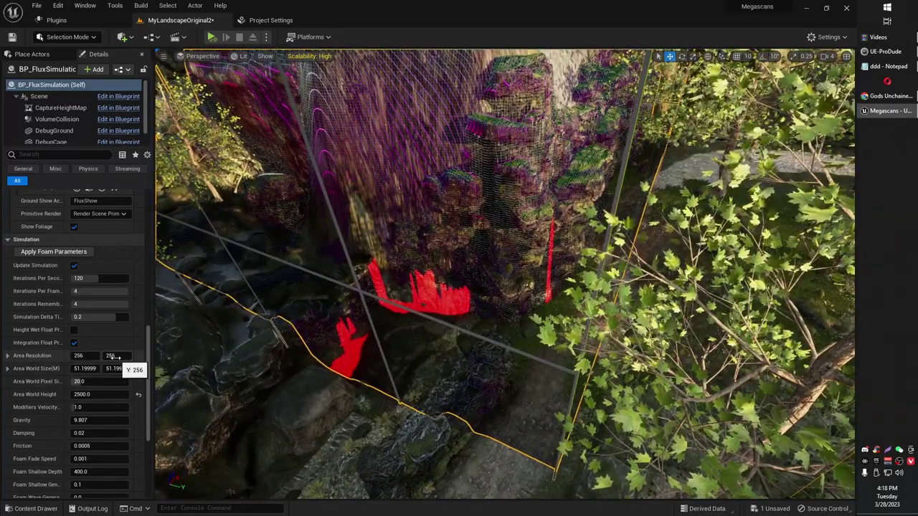
Step: Try an Area Resolution of 400 along Y for the simulation and set it back to 256
right_click_drag(208, 358, 169, 363)
left_click(112, 356)
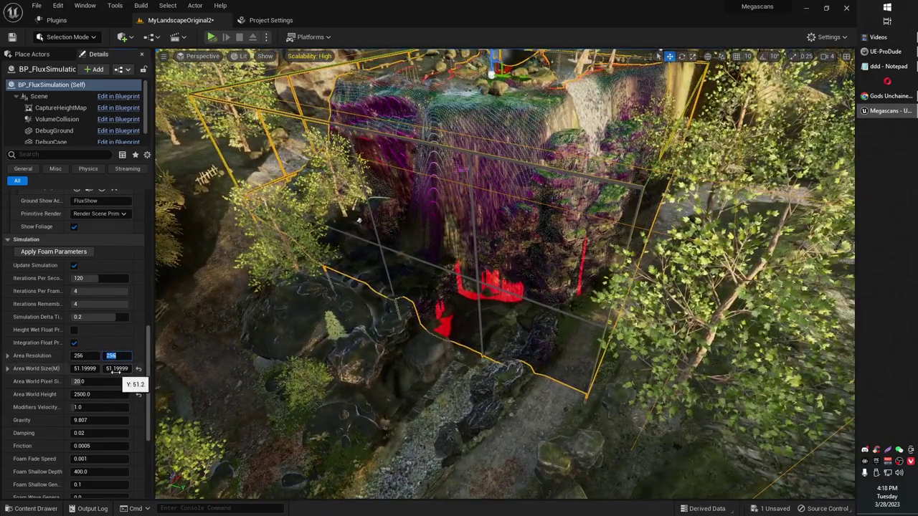
type("400")
key("Return")
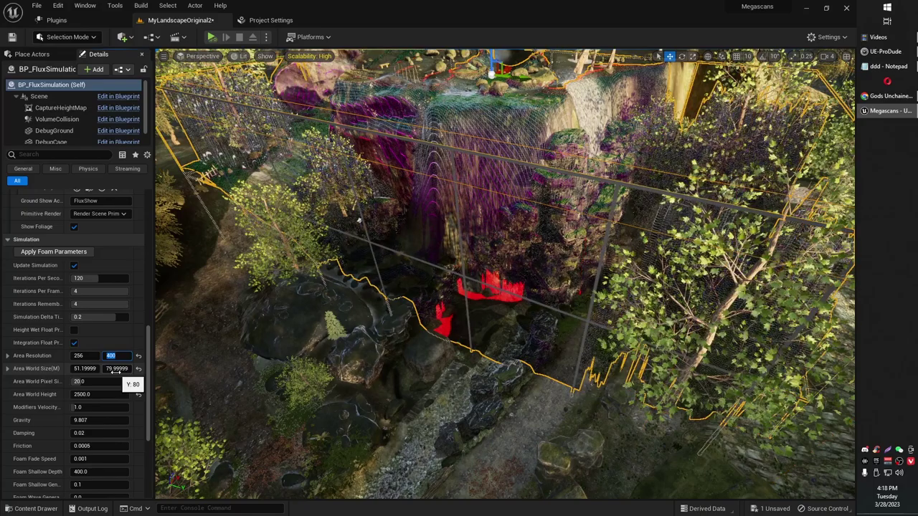
right_click_drag(260, 307, 280, 295)
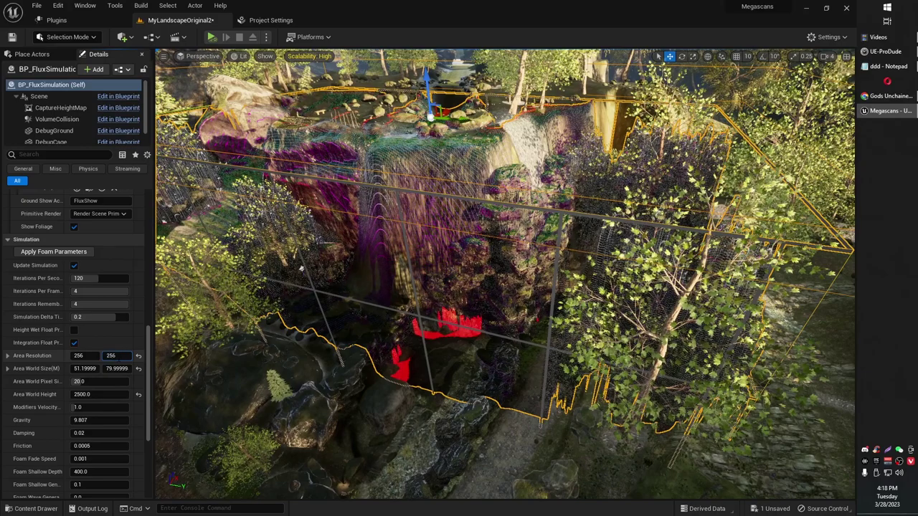
key("Return")
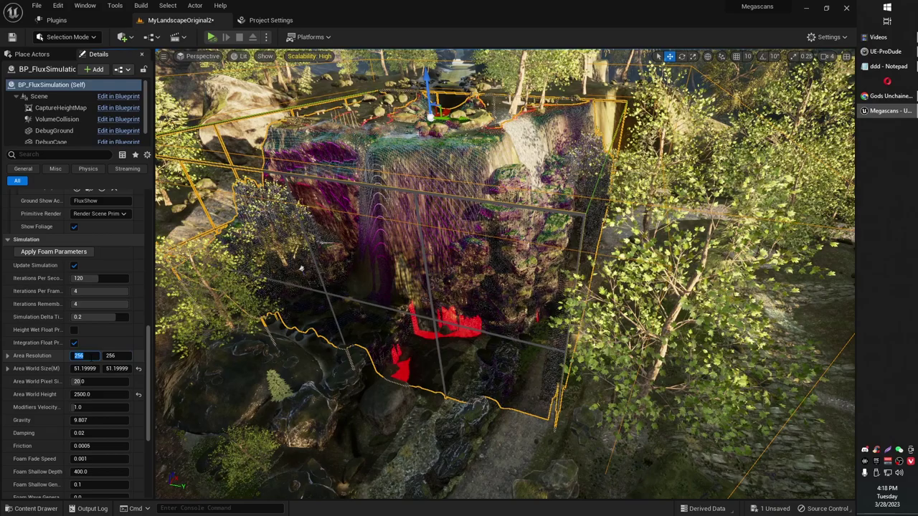
Step: Set the simulation's Area Resolution X to 400 and check its coverage down to the wooden footbridge below the cliff
key("Return")
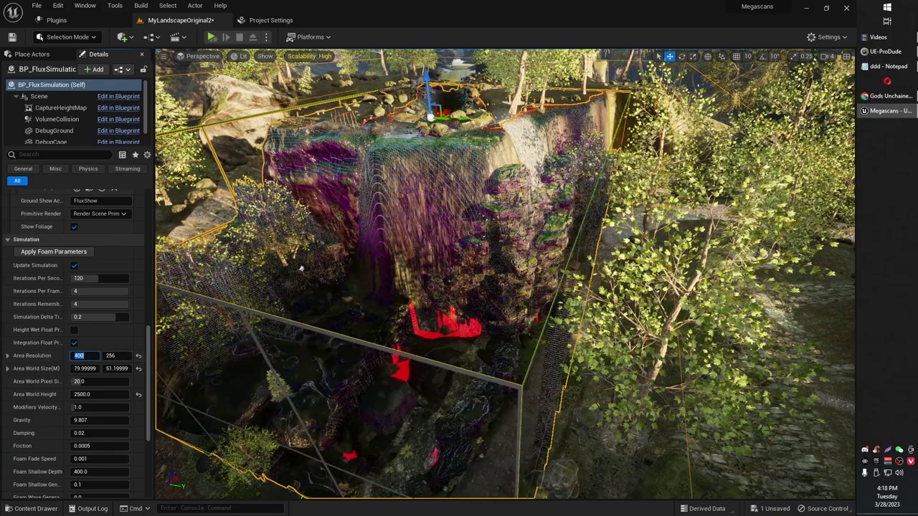
mouse_move(337, 286)
right_mouse_down()
mouse_move(322, 341)
mouse_move(321, 280)
mouse_move(322, 289)
right_mouse_up()
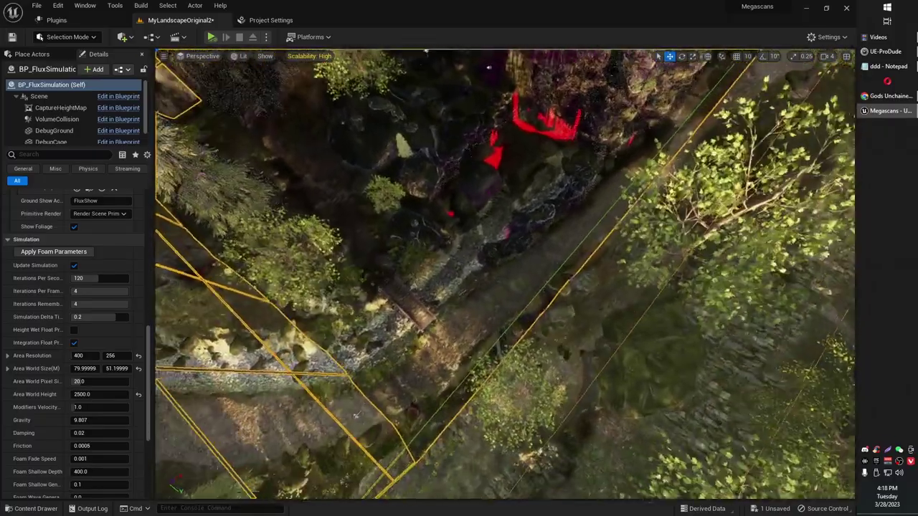
right_click_drag(505, 274, 492, 234)
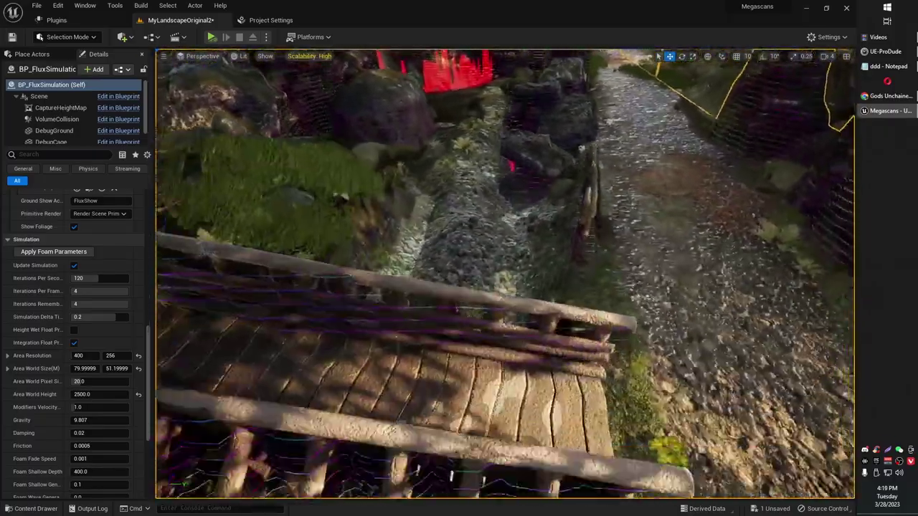
right_click_drag(428, 373, 471, 345)
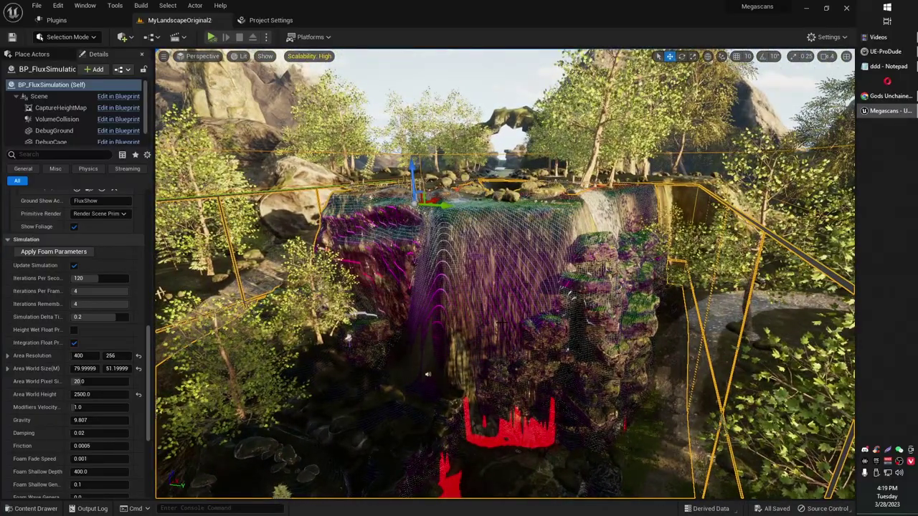
Step: Place a BP_FluxModifierSourceActor from FluidFlux/Simulation/Modifiers onto the stream bed above the cliff
right_click_drag(504, 274, 517, 301)
right_click_drag(433, 402, 459, 362)
key("ctrl+space")
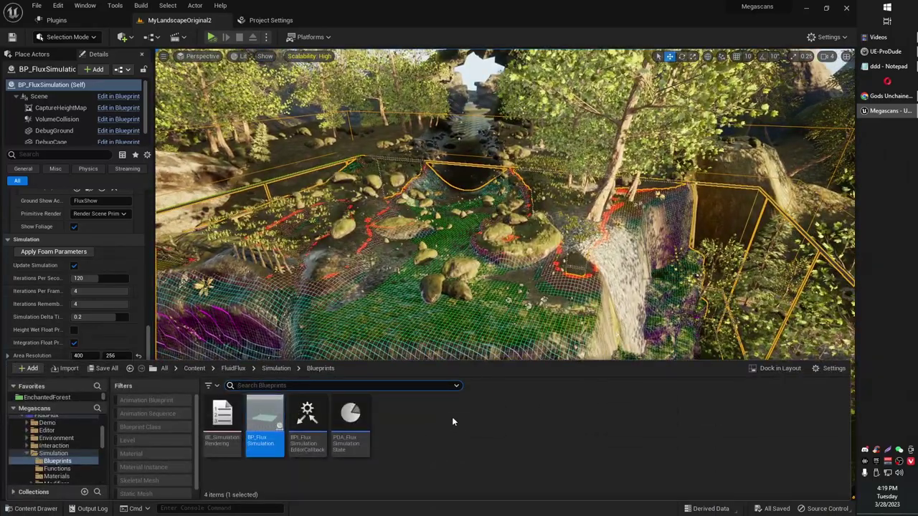
left_click(276, 368)
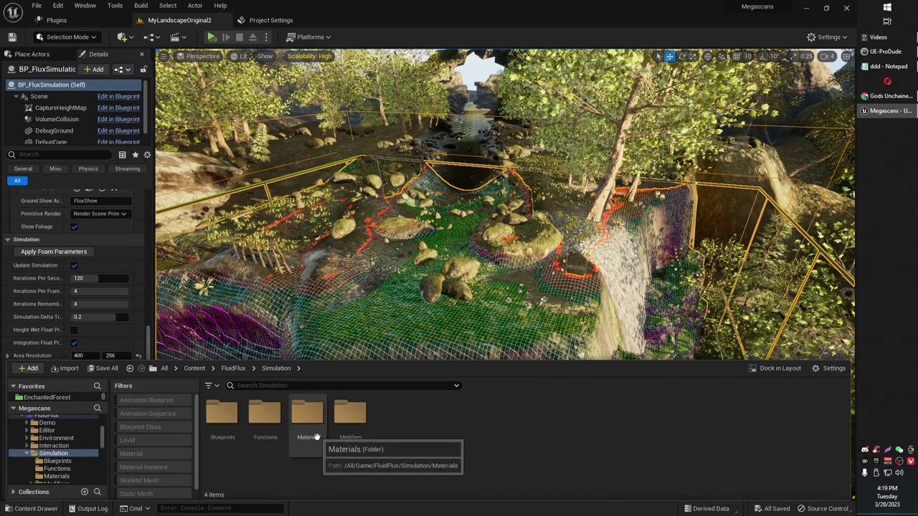
double_click(348, 423)
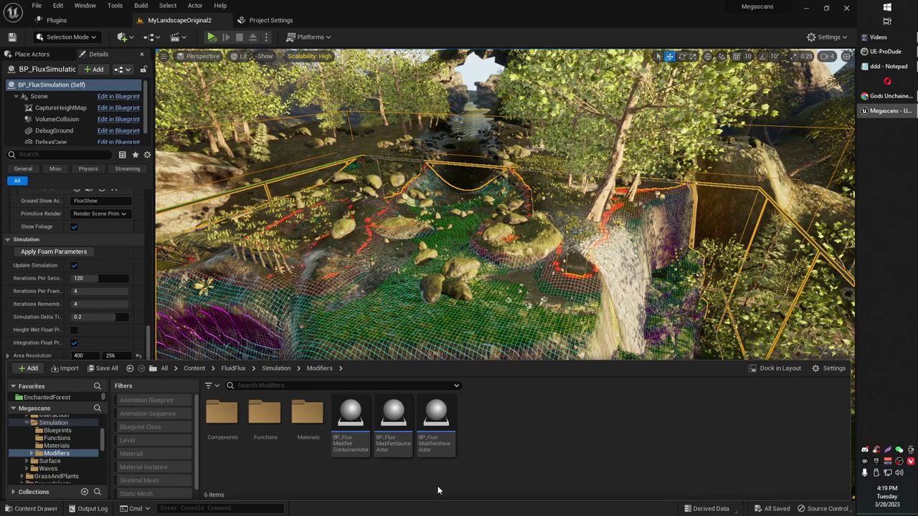
mouse_move(400, 434)
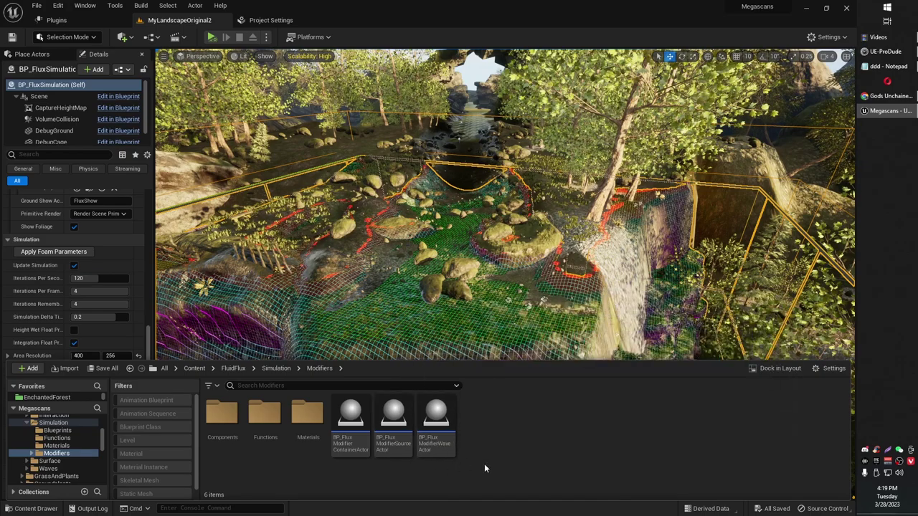
left_click(395, 421)
left_click_drag(395, 421, 442, 242)
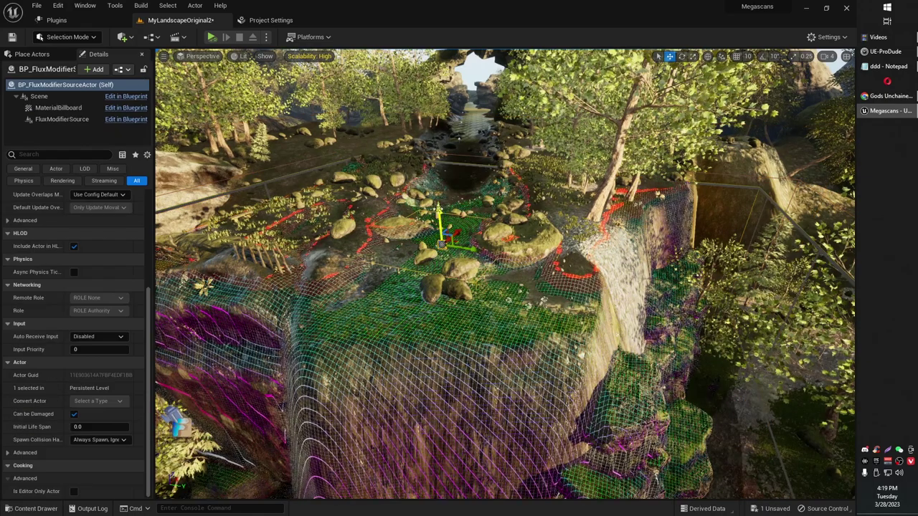
Step: Raise the source actor above the stream bed and shift it upstream so its water cylinder sits in the channel
left_click_drag(433, 191, 426, 138)
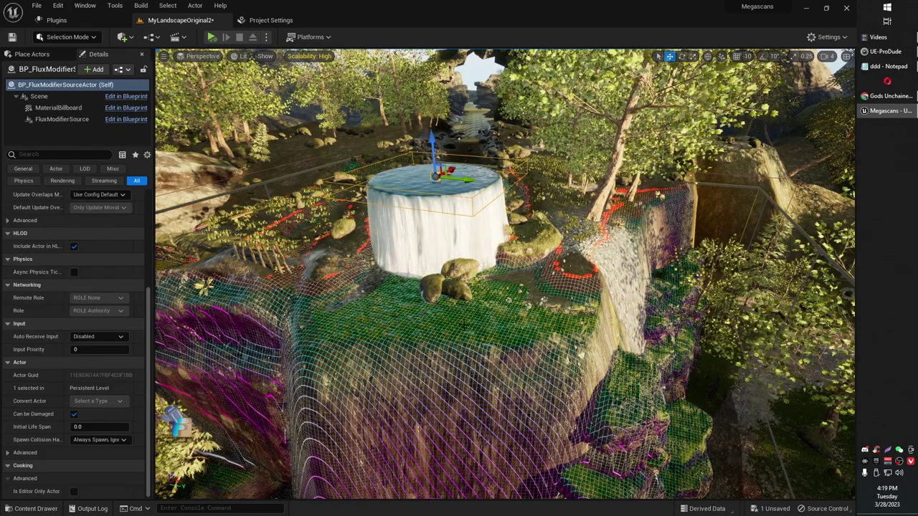
key("w")
mouse_move(445, 273)
right_mouse_down()
mouse_move(416, 248)
mouse_move(434, 285)
right_mouse_up()
key("e")
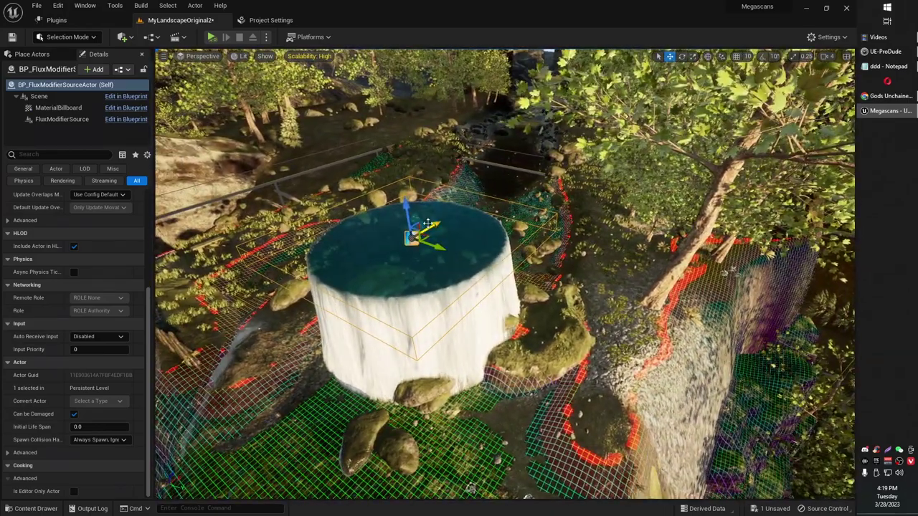
left_click_drag(428, 223, 525, 204)
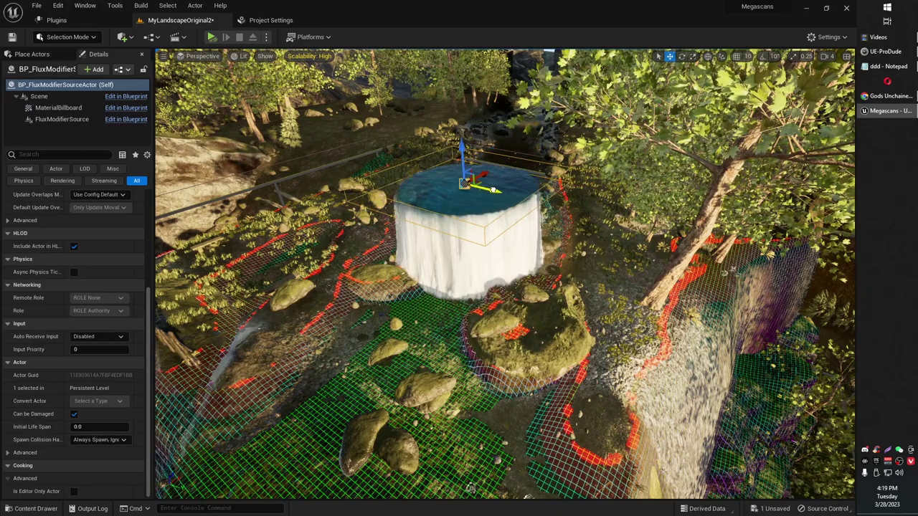
mouse_move(443, 266)
right_mouse_down()
mouse_move(433, 279)
mouse_move(446, 261)
right_mouse_up()
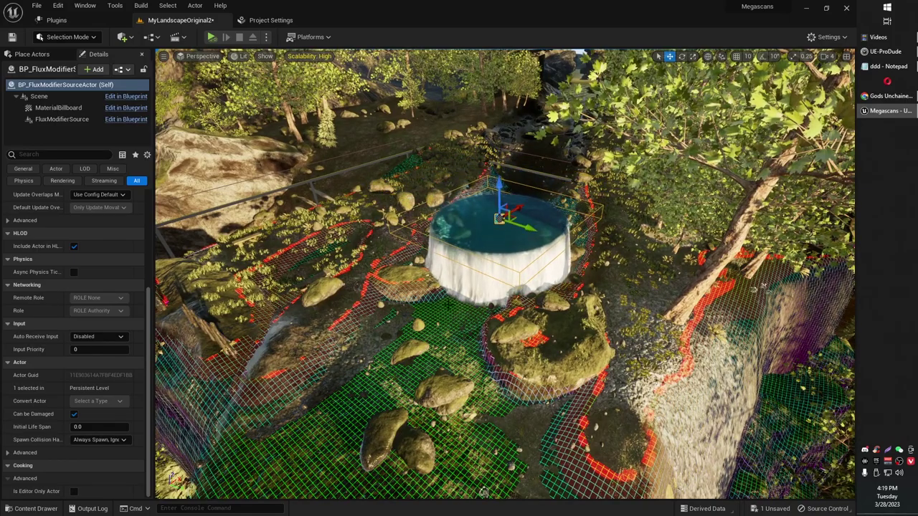
Step: Simulate the level to examine how the water runs along the stream and over the cliff, and end the simulation
right_click_drag(446, 307, 445, 324)
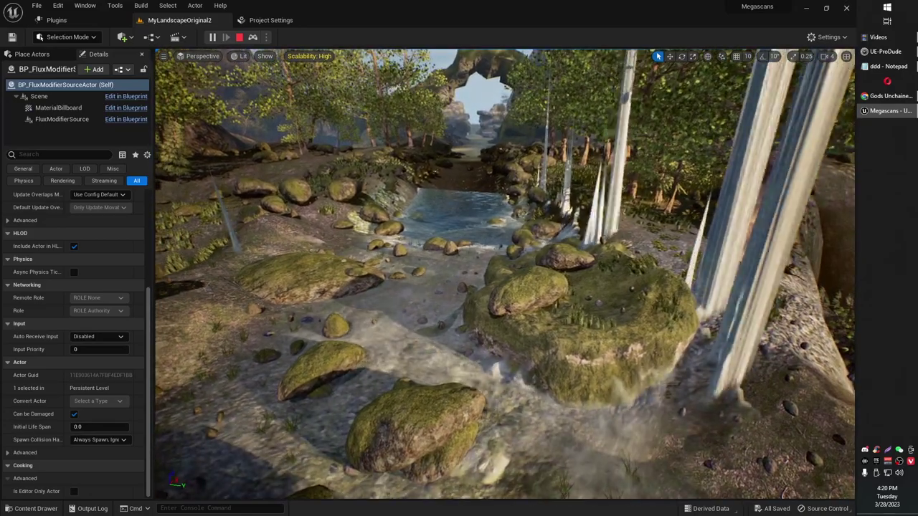
right_click_drag(505, 274, 458, 337)
key("s")
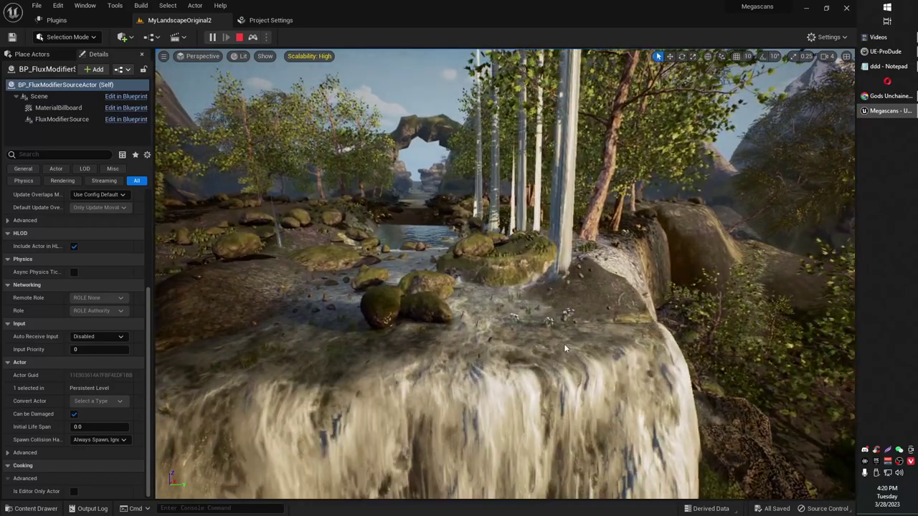
key("Escape")
Step: Shift the source actor sideways within the stream channel and scale it down uniformly to about 0.8
right_click_drag(574, 299, 568, 354)
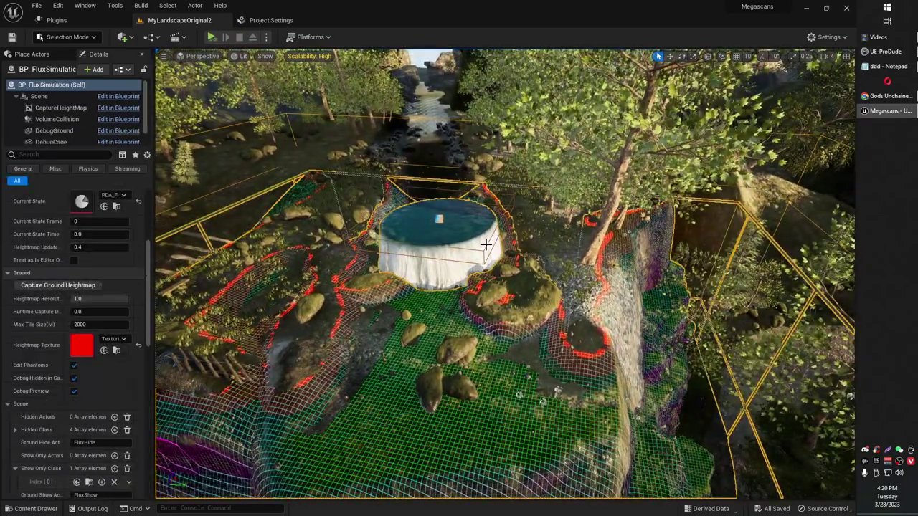
left_click(438, 220)
key("e")
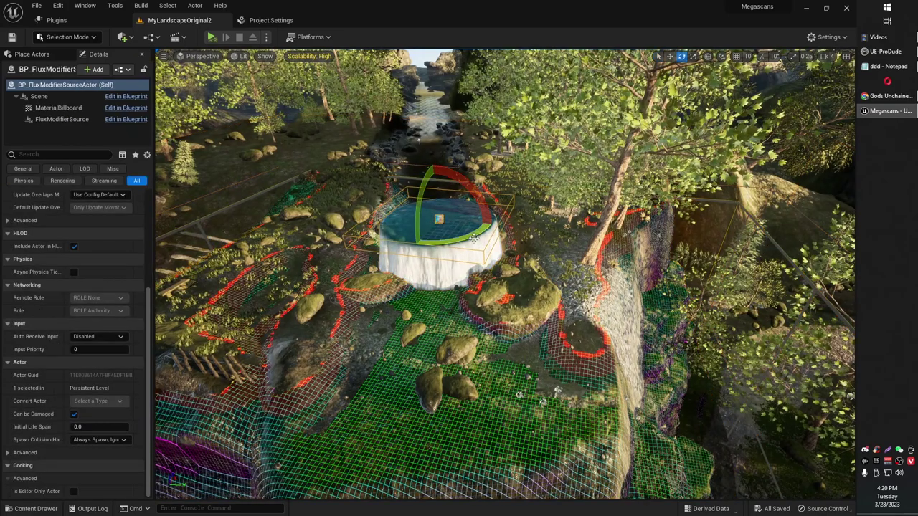
key("r")
key("w")
left_click_drag(471, 222, 455, 220)
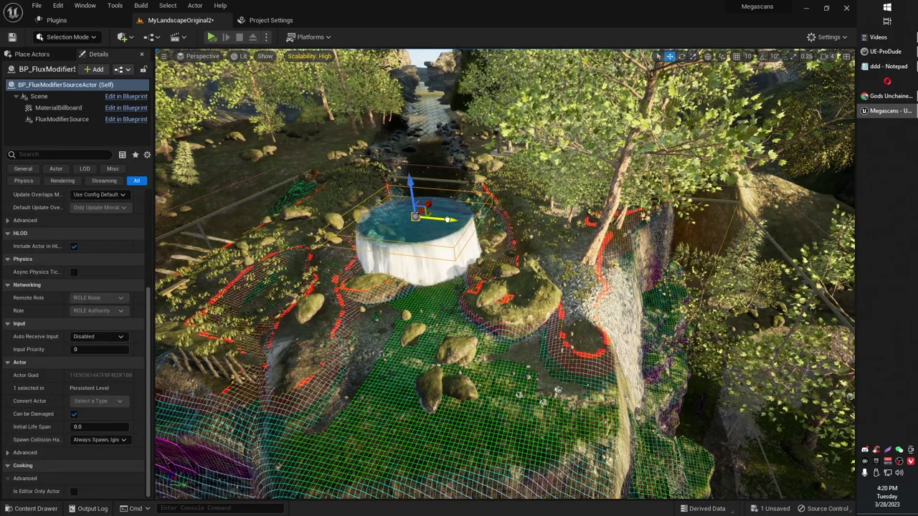
key("e")
key("r")
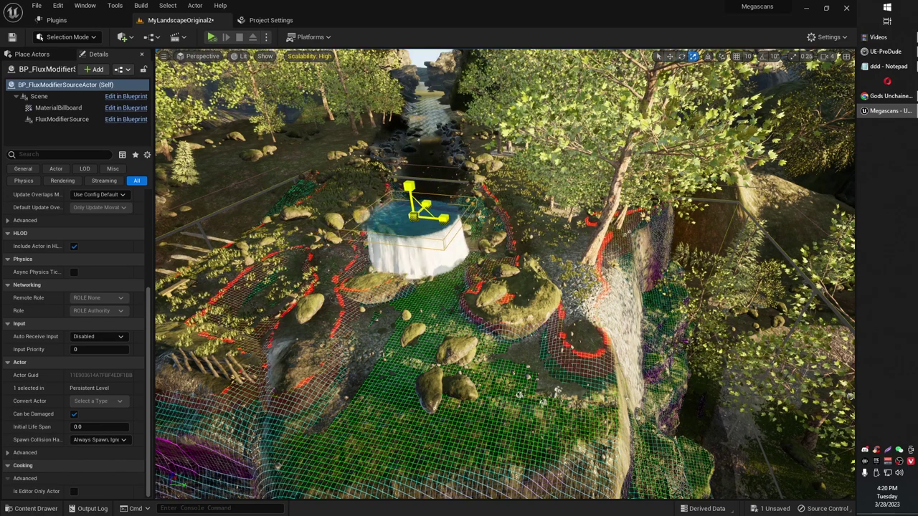
Step: Simulate the level with the smaller source, examine the flow over the rocks and waterfall, and stop it
right_click_drag(416, 222, 390, 264)
left_click(212, 37)
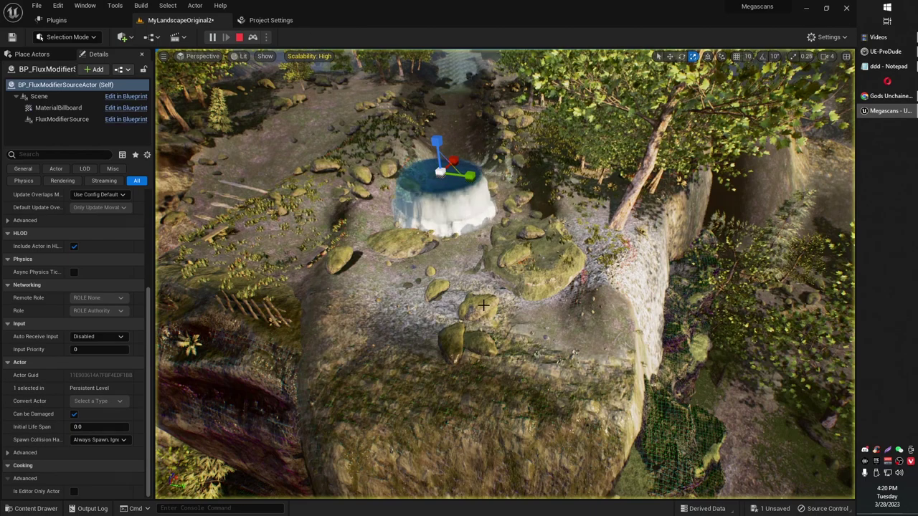
right_click_drag(486, 307, 512, 268)
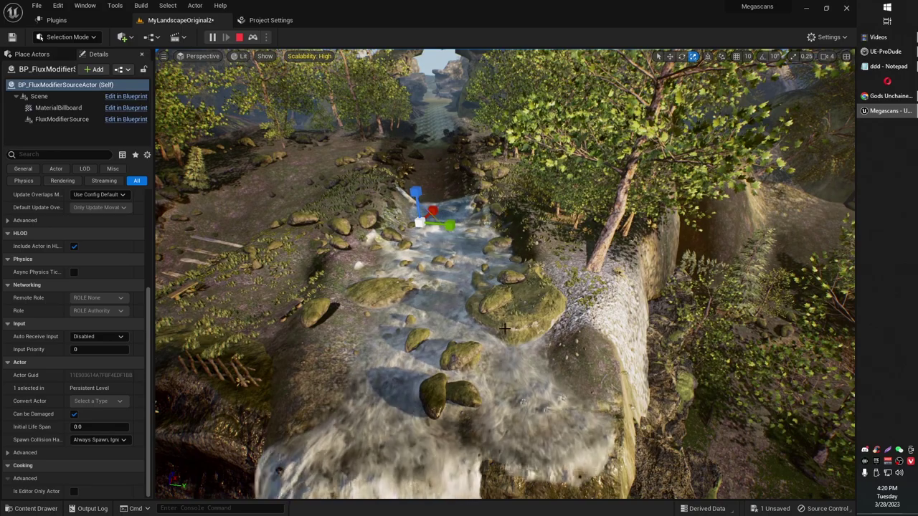
right_click_drag(505, 329, 483, 370)
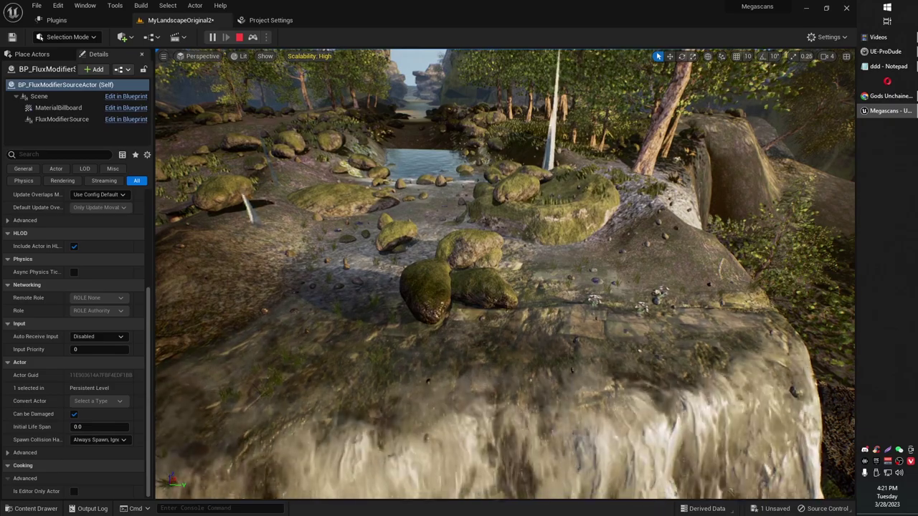
right_click_drag(508, 235, 464, 216)
key("s")
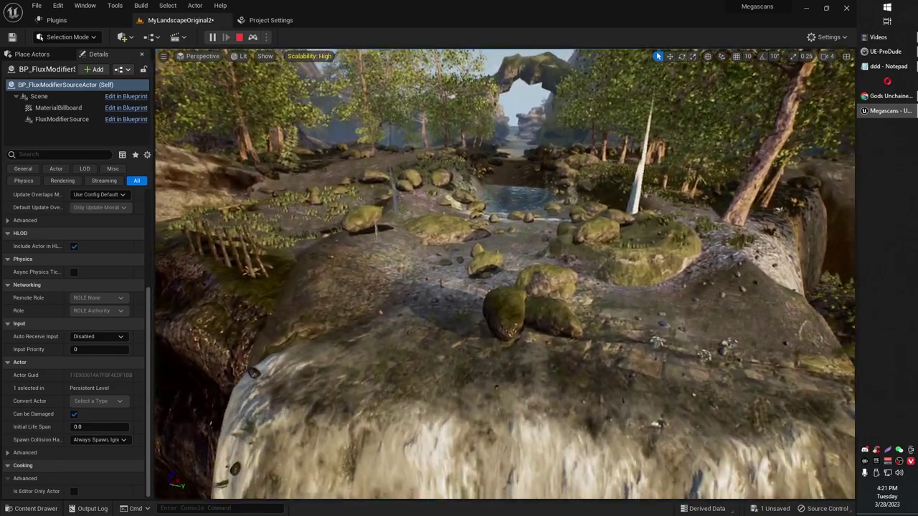
left_click(239, 37)
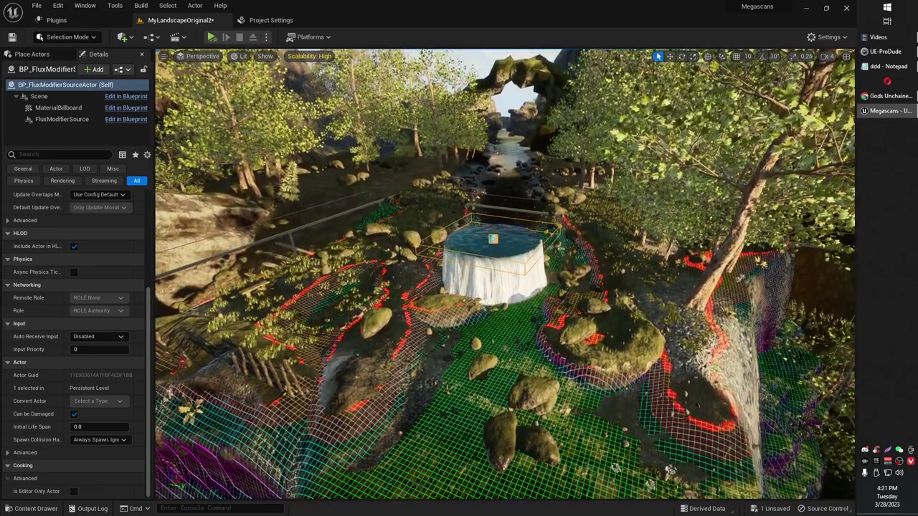
Step: Set the Duration of the source actor's FluxModifierSource component to -1
right_click_drag(448, 391, 400, 436)
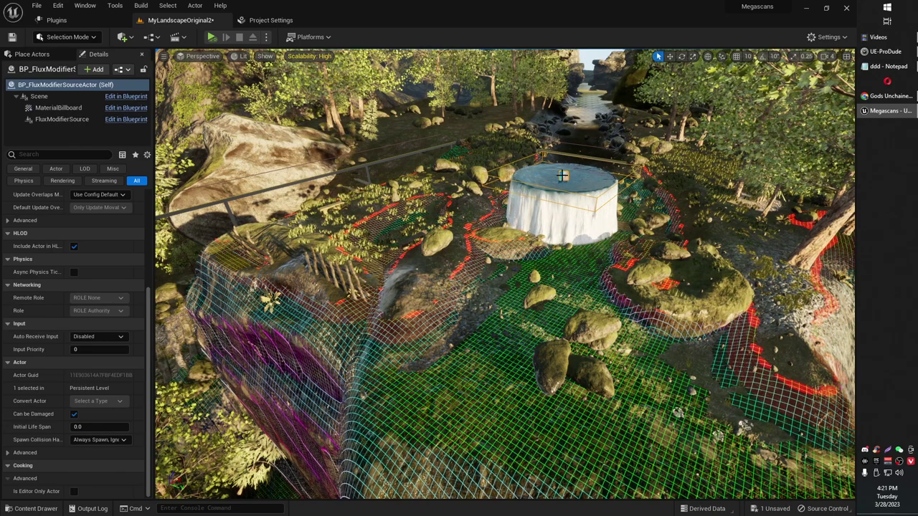
left_click(58, 121)
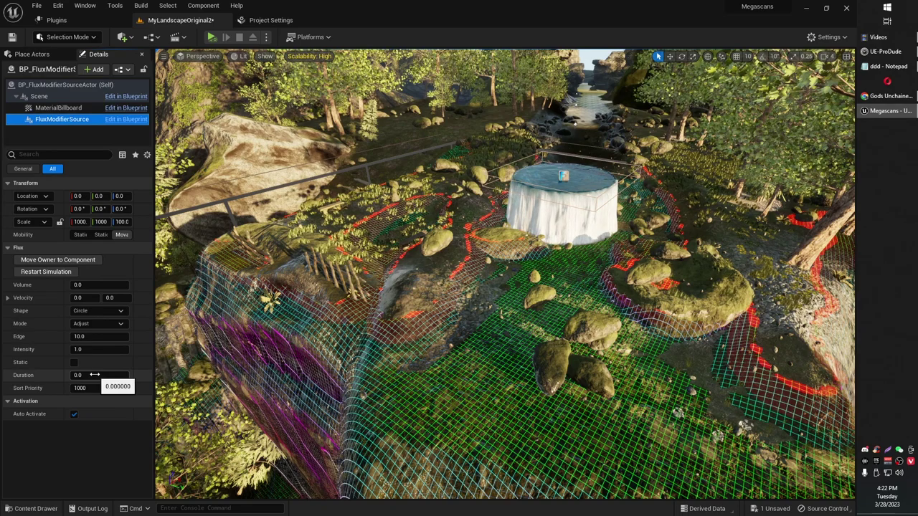
left_click(94, 374)
type("-1")
key("Return")
Step: Simulate the level with the new source duration and examine the water spreading from the source toward the cliff edge
right_click_drag(311, 282, 346, 308)
left_click(211, 39)
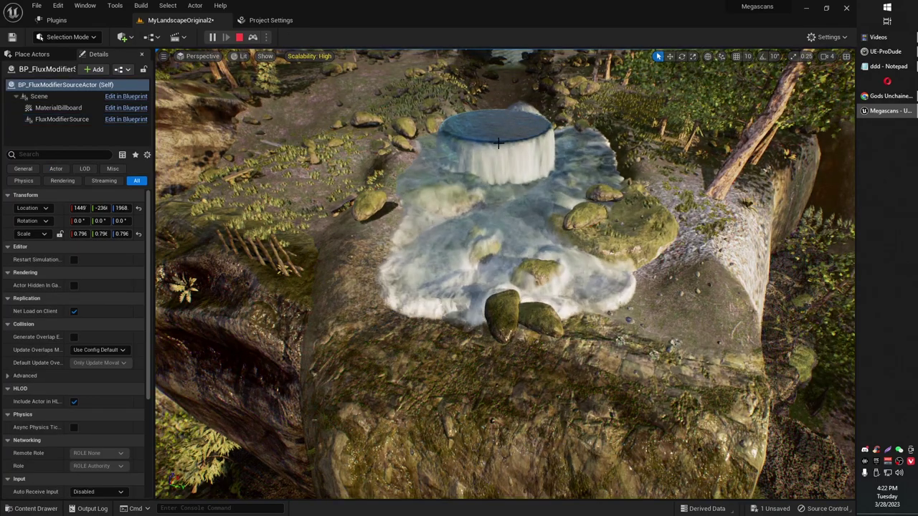
right_click_drag(487, 349, 498, 308)
key("q")
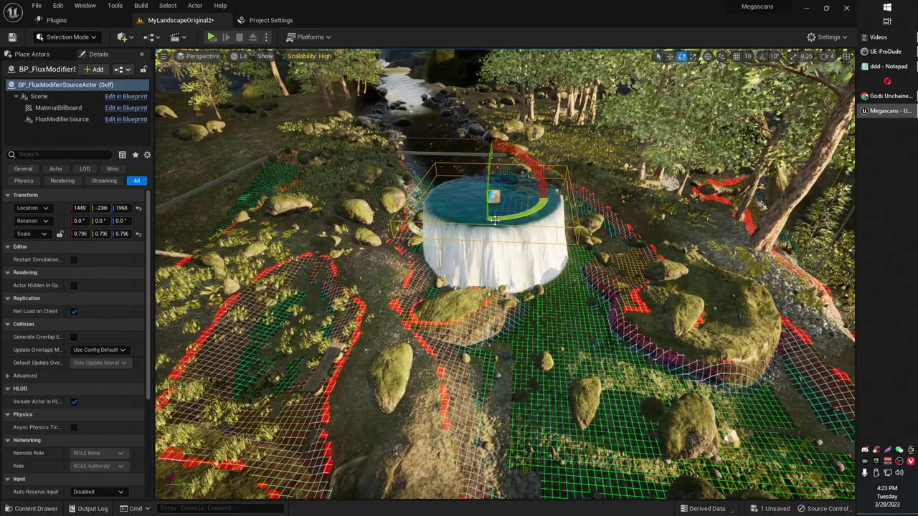
Step: Lower the source actor slightly to a Z location of about 1936
key("r")
key("e")
key("w")
key("r")
right_click_drag(508, 204, 514, 174)
key("w")
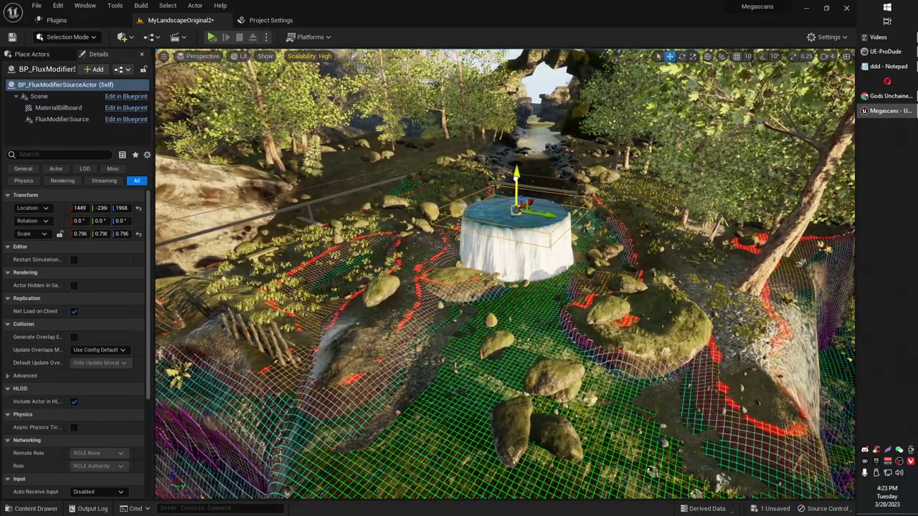
left_click_drag(516, 187, 516, 204)
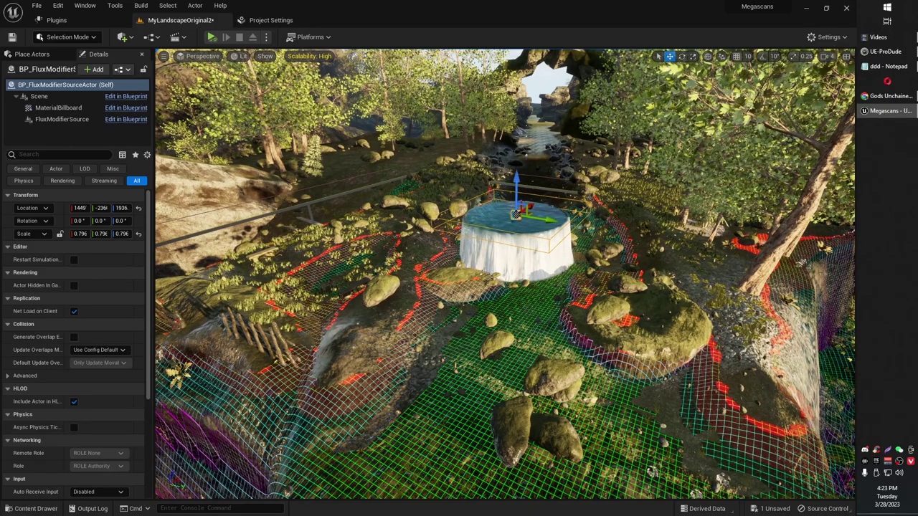
Step: Simulate the level with the Flux simulation actor selected, examine the flow from the lowered source to the cliff edge, and stop the simulation
left_click(495, 189)
key("s")
right_click_drag(448, 362, 430, 379)
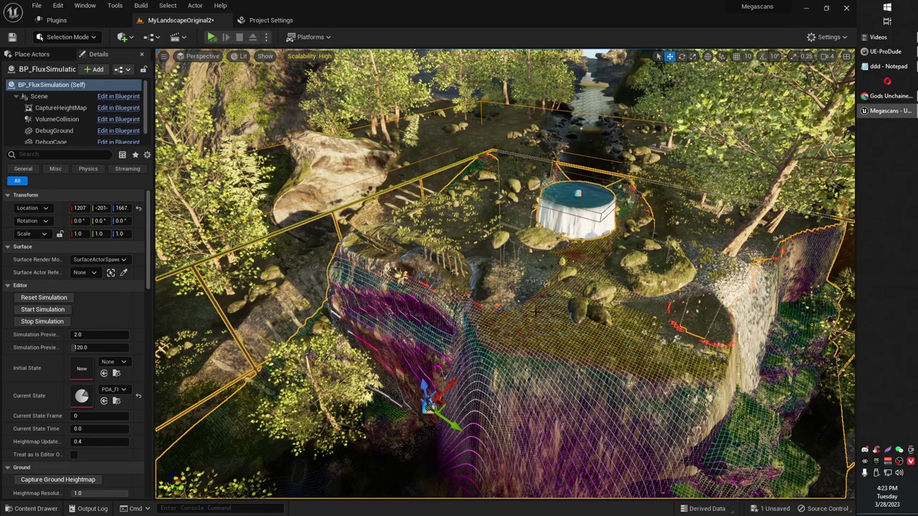
key("w")
right_click_drag(539, 310, 361, 186)
left_click(211, 36)
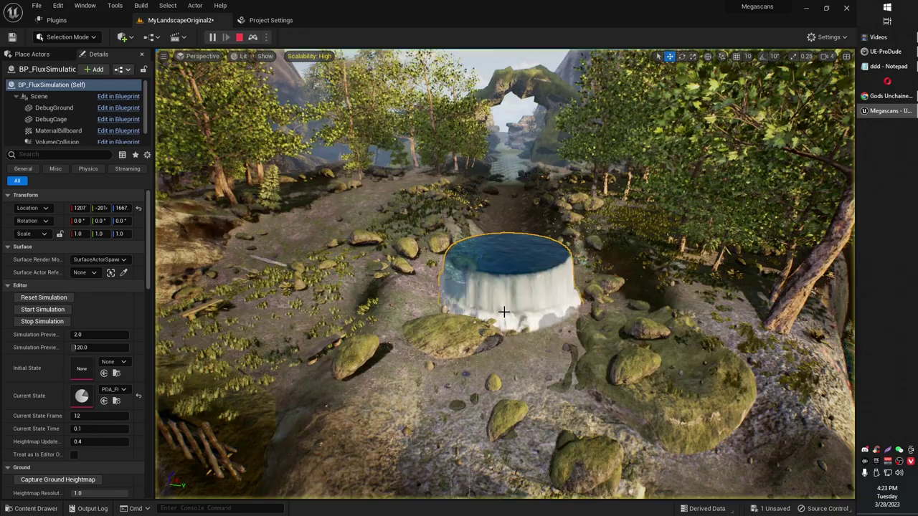
mouse_move(504, 312)
right_mouse_down()
mouse_move(516, 352)
mouse_move(504, 296)
right_mouse_up()
key("s")
key("q")
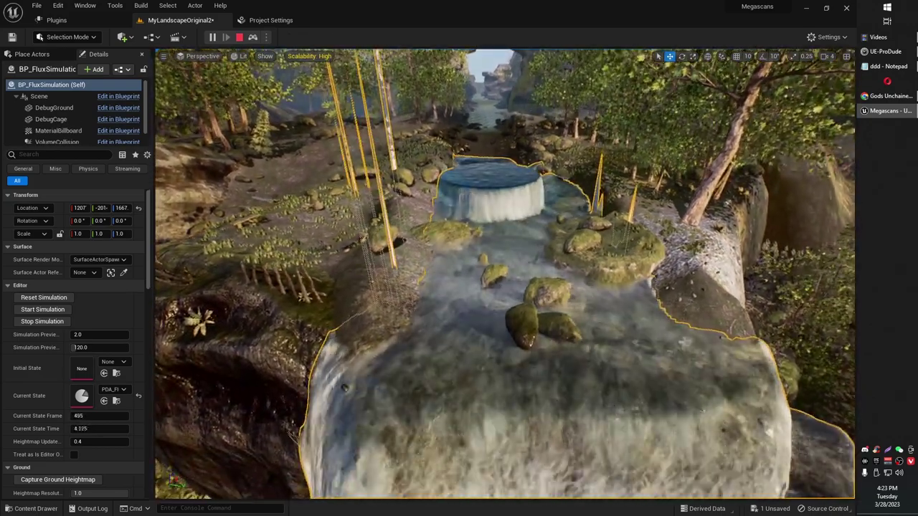
key("q")
right_click_drag(505, 296, 482, 313)
key("e")
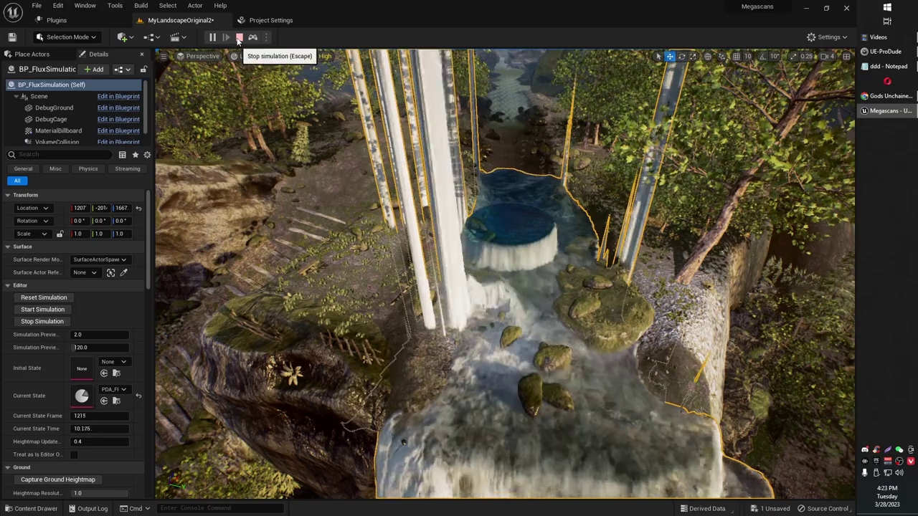
left_click(239, 37)
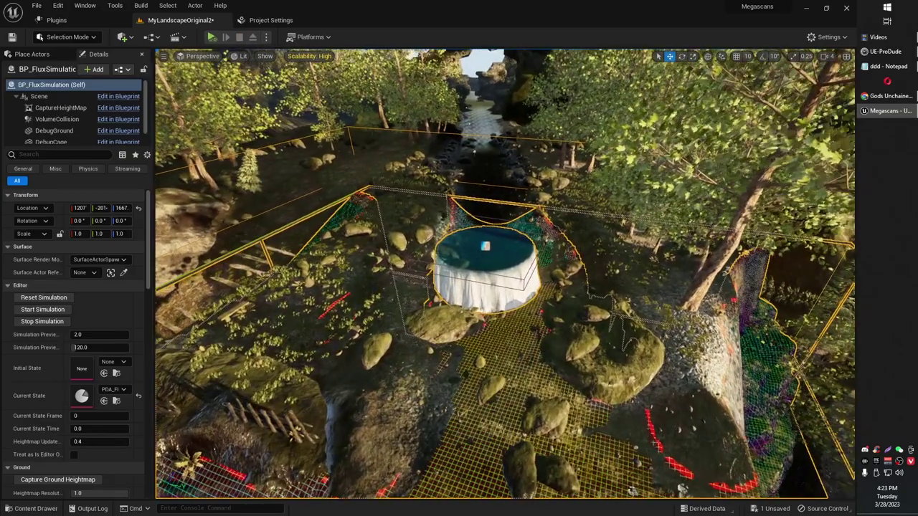
Step: Select the source actor in the pool and scale it down uniformly to about 0.397
left_click(485, 245)
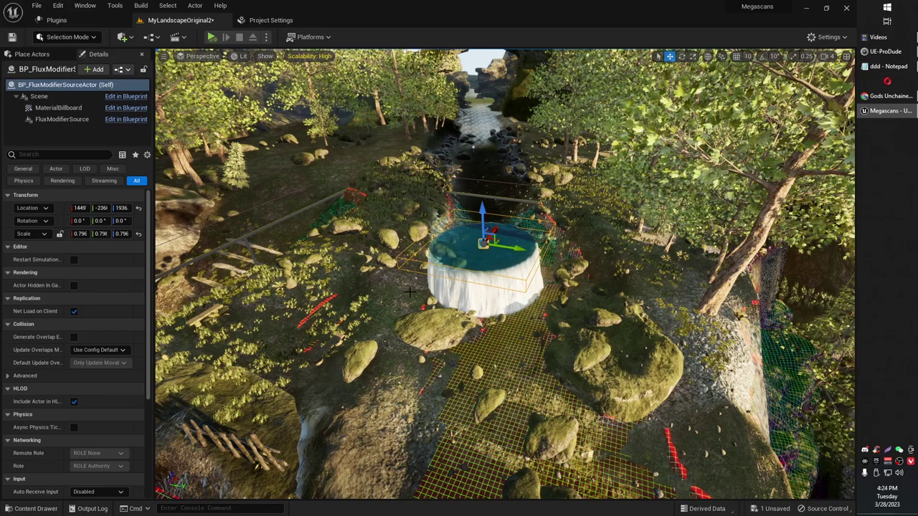
key("a")
right_click_drag(410, 292, 410, 292)
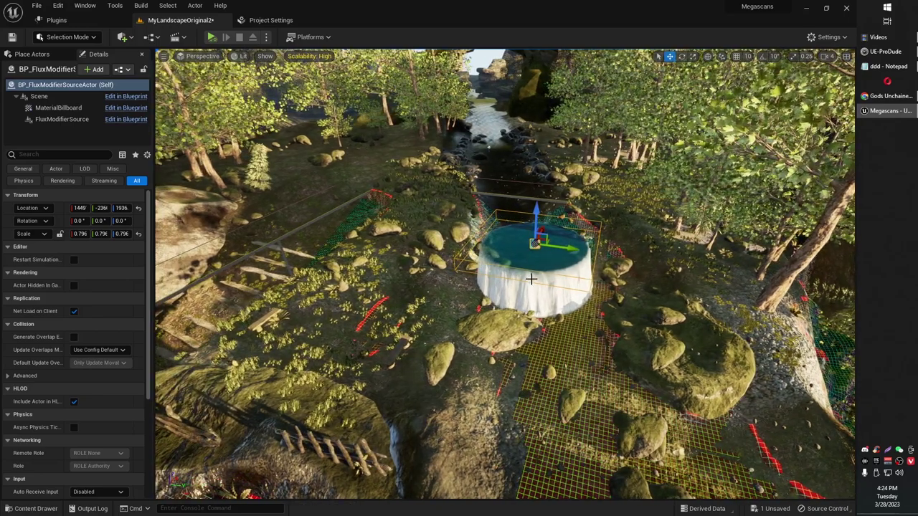
key("space")
key("space")
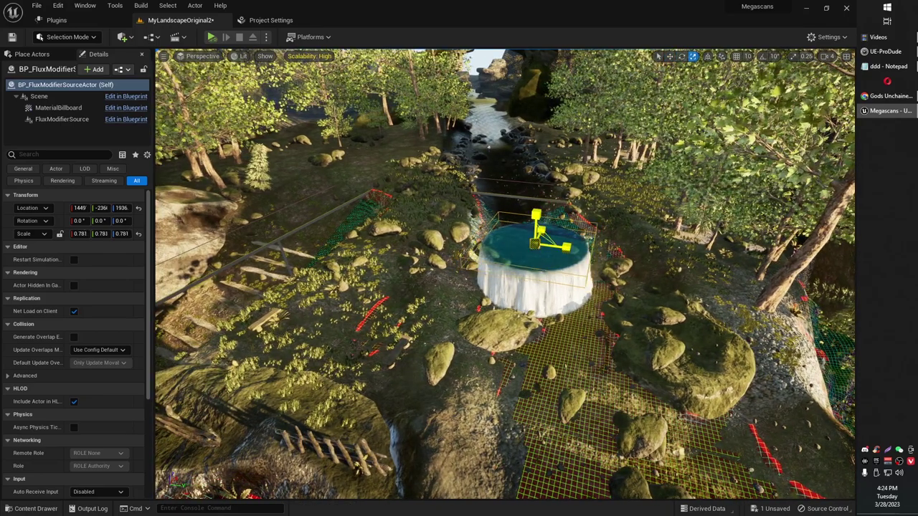
left_click_drag(535, 244, 514, 255)
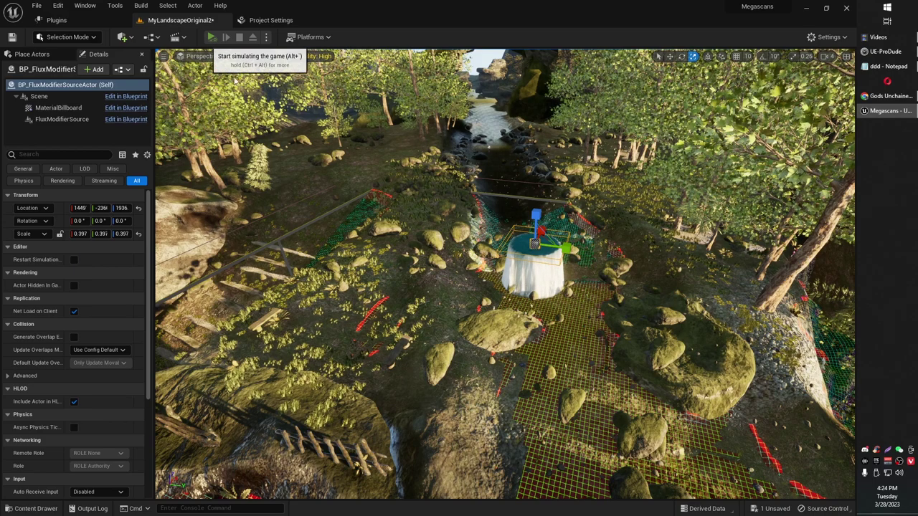
Step: Simulate the level with the source at half its former size, examine the river around the rocks and banks, and stop the simulation
key("alt+s")
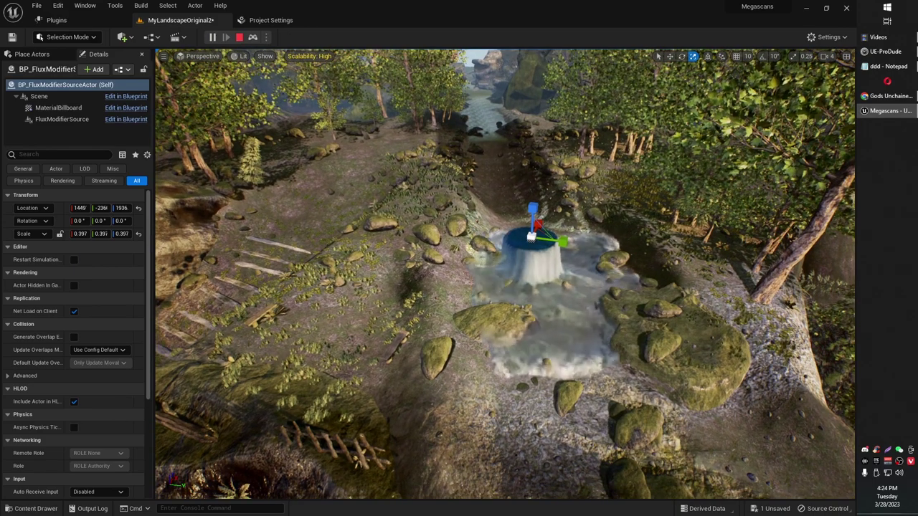
key("d")
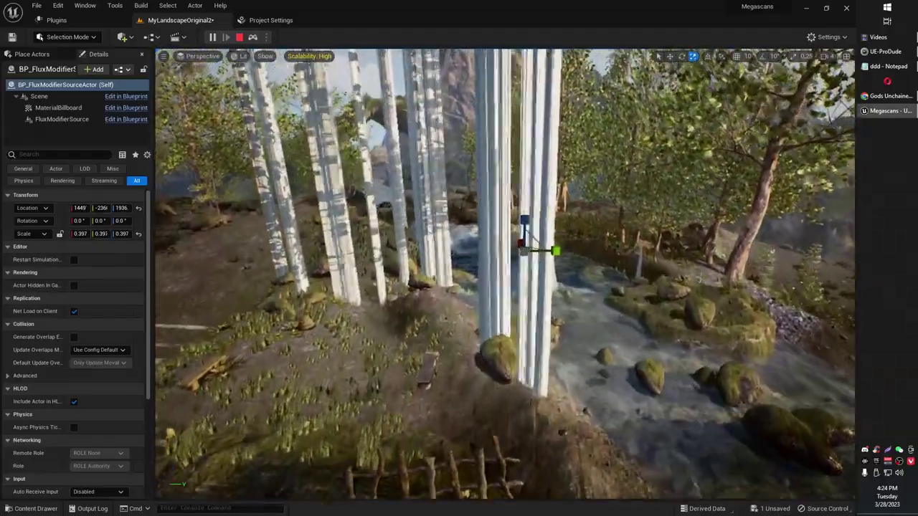
mouse_move(421, 305)
right_mouse_down()
mouse_move(423, 316)
mouse_move(421, 304)
right_mouse_up()
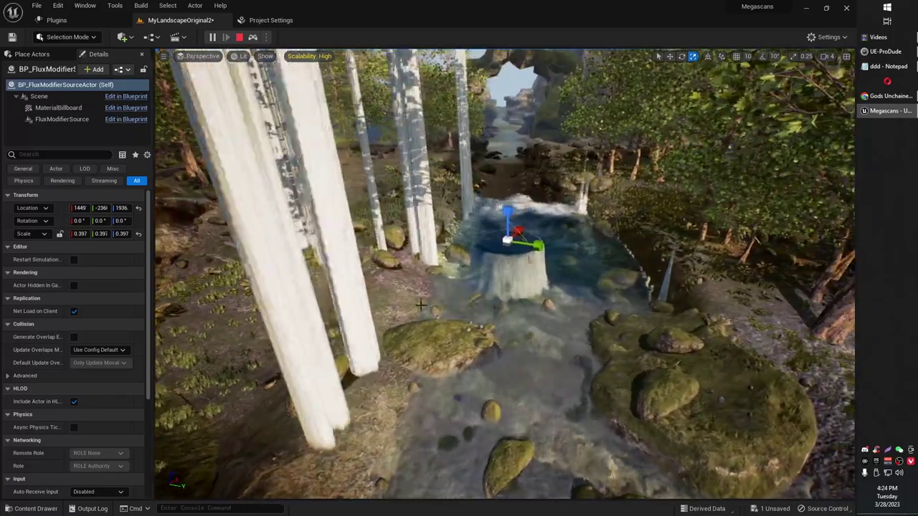
right_click_drag(513, 290, 483, 307)
left_click_drag(525, 295, 416, 278, "alt")
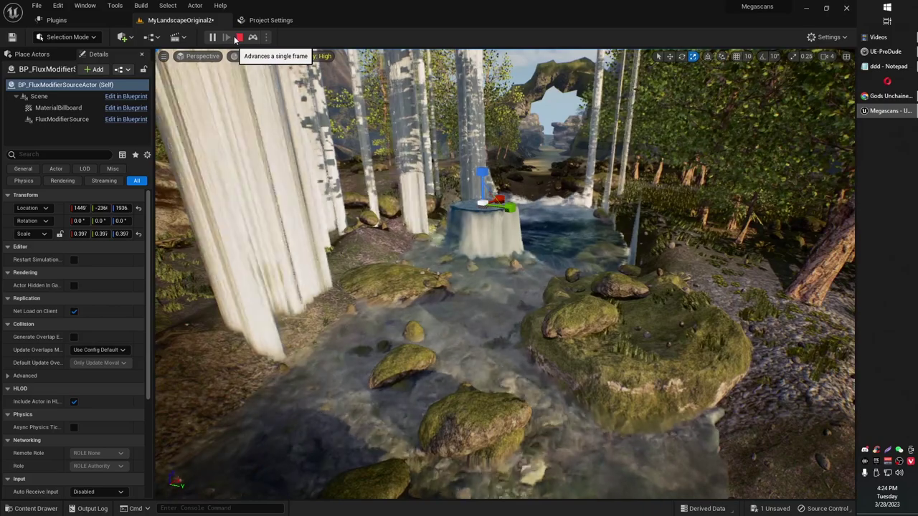
left_click(239, 36)
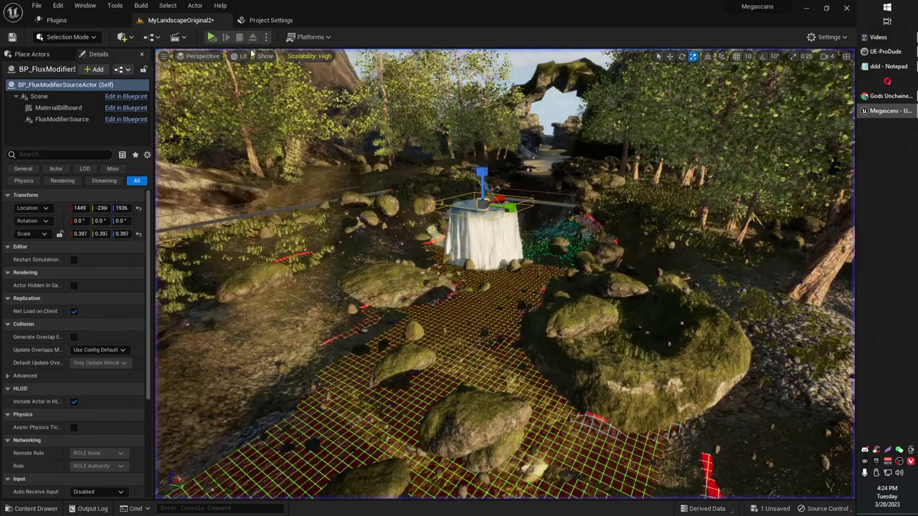
Step: Scale the source actor down uniformly to about 0.226 and move it closer to the cliff edge, keeping its height
key("e")
key("w")
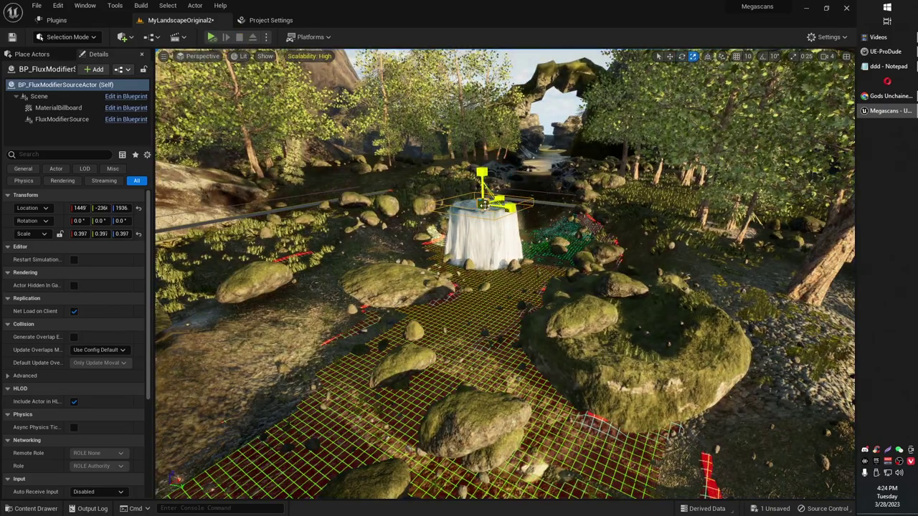
left_click_drag(483, 205, 520, 266)
key("w")
Step: Simulate the level with the relocated smaller source and examine the waterfall pouring over the cliff from a distance
left_click(212, 40)
right_click_drag(411, 266, 438, 335)
key("d")
key("a")
key("s")
key("s")
key("s")
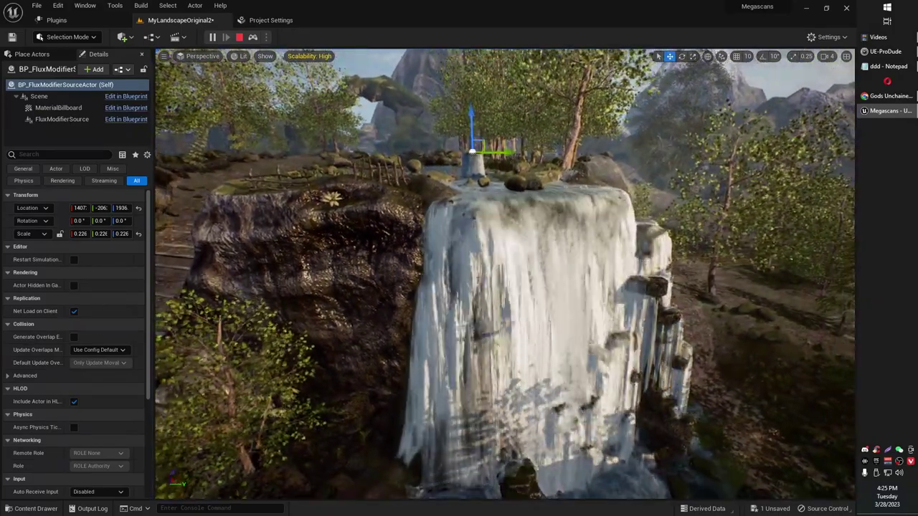
Step: Select the Ultra Dynamic Sky actor while the simulation is running
left_click(370, 74)
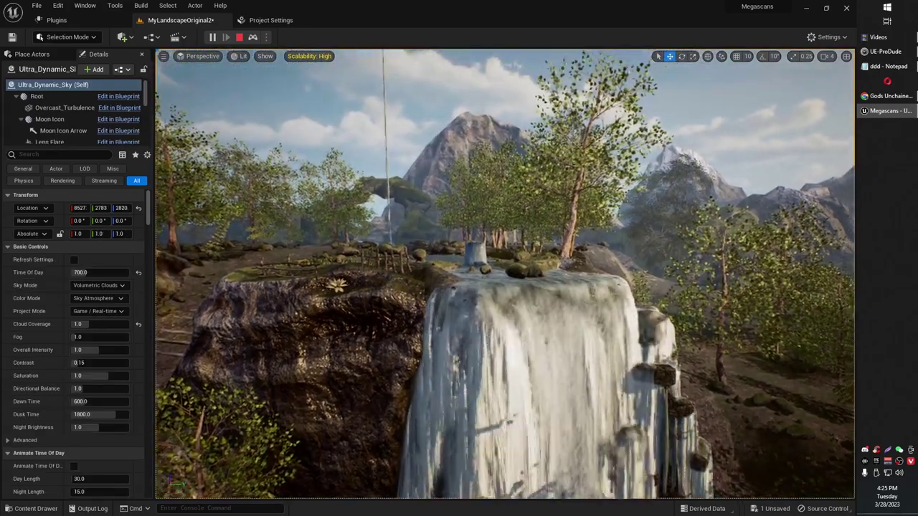